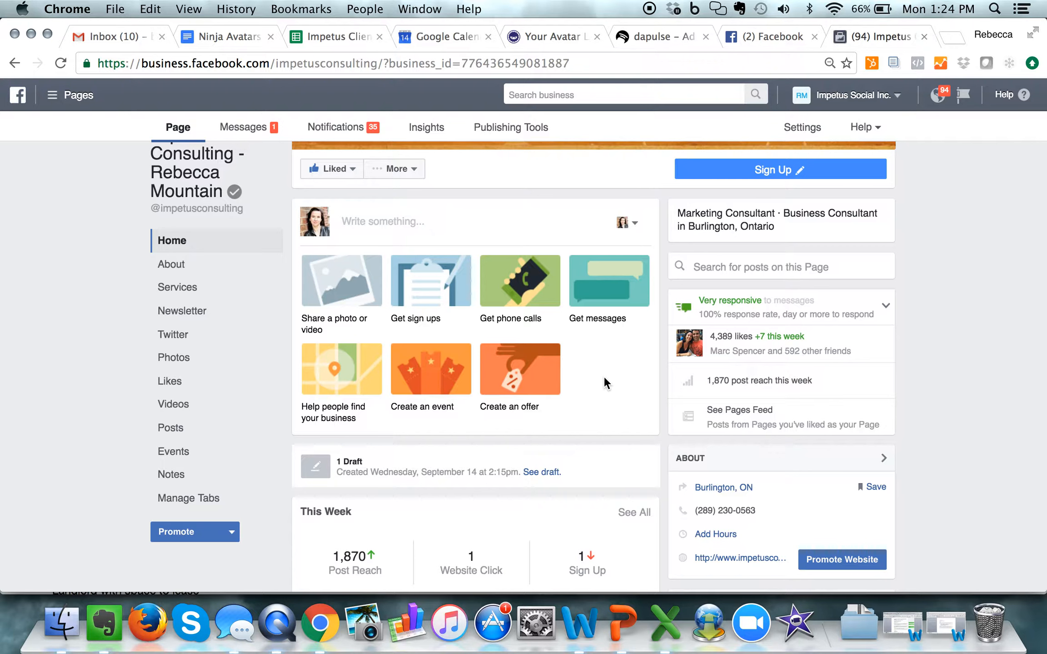
# Review the available post formats for sharing a photo or video and leave without creating a post
pyautogui.click(340, 295)
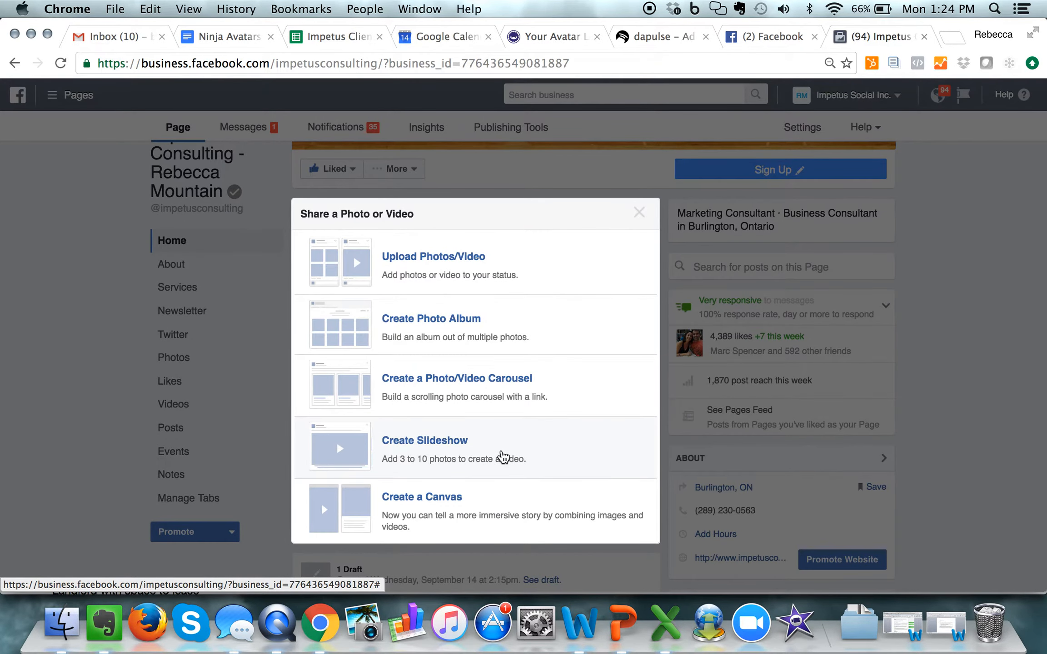
pyautogui.click(640, 213)
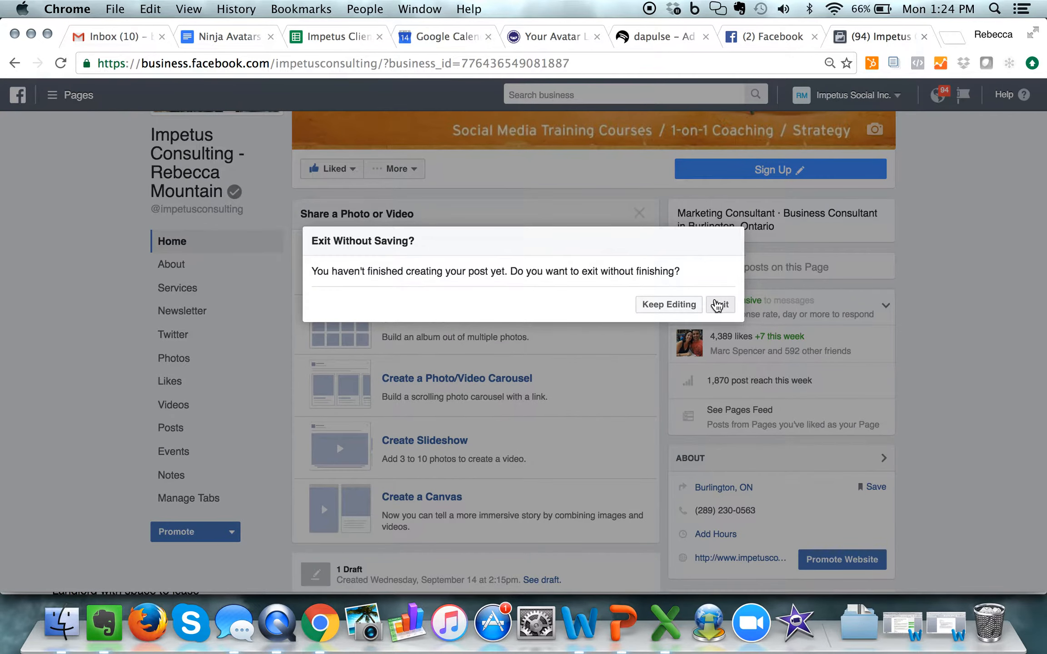
pyautogui.click(718, 305)
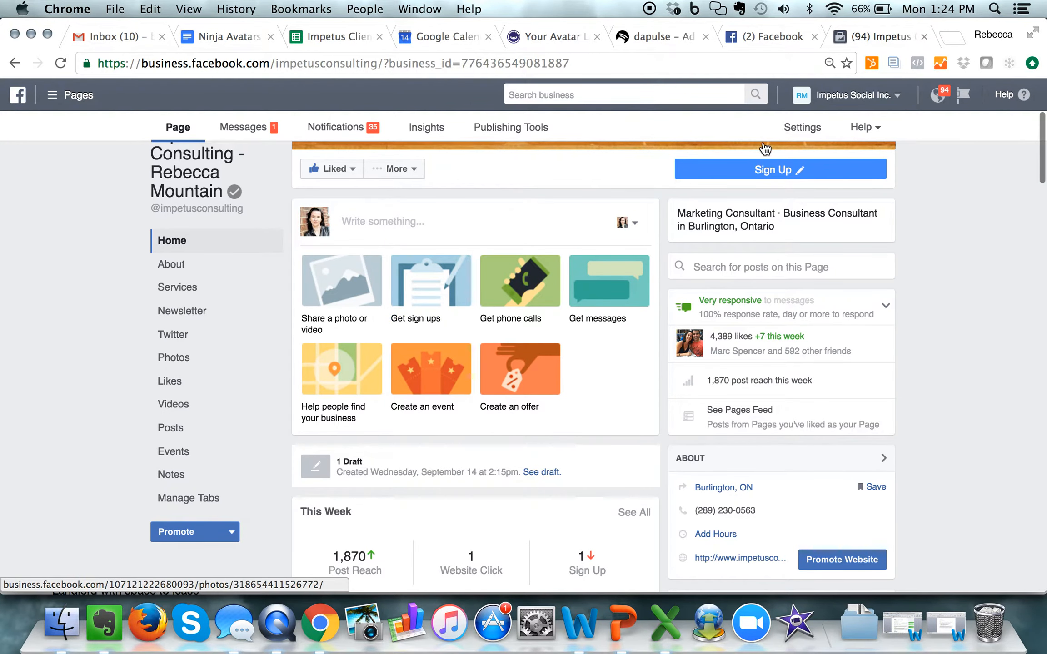
# Examine the options offered for the page's Sign Up button
pyautogui.click(757, 172)
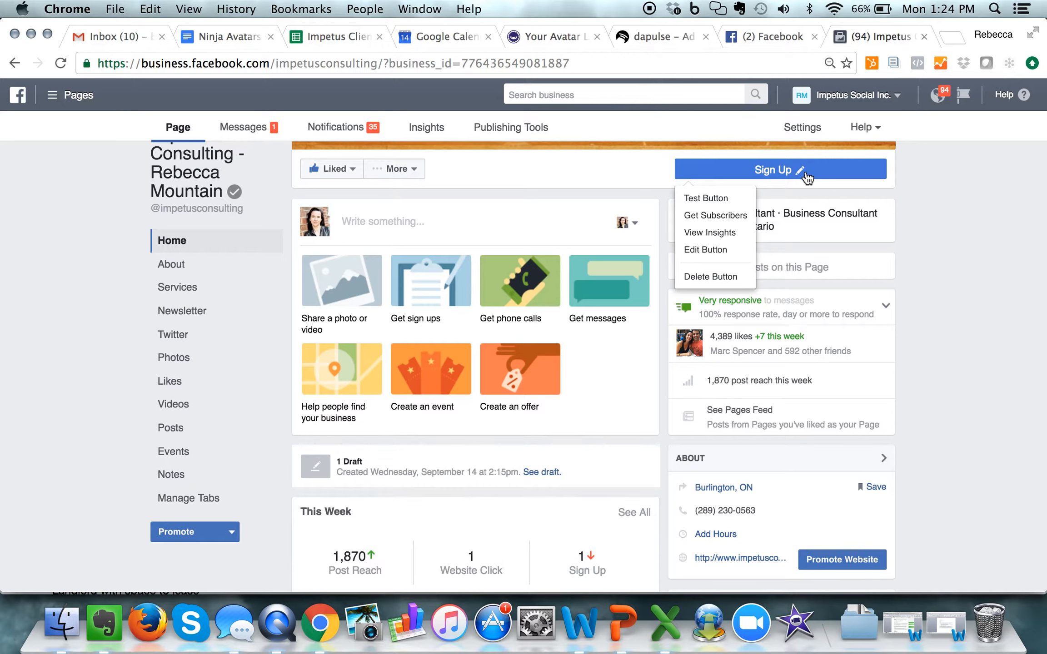
pyautogui.moveTo(750, 171)
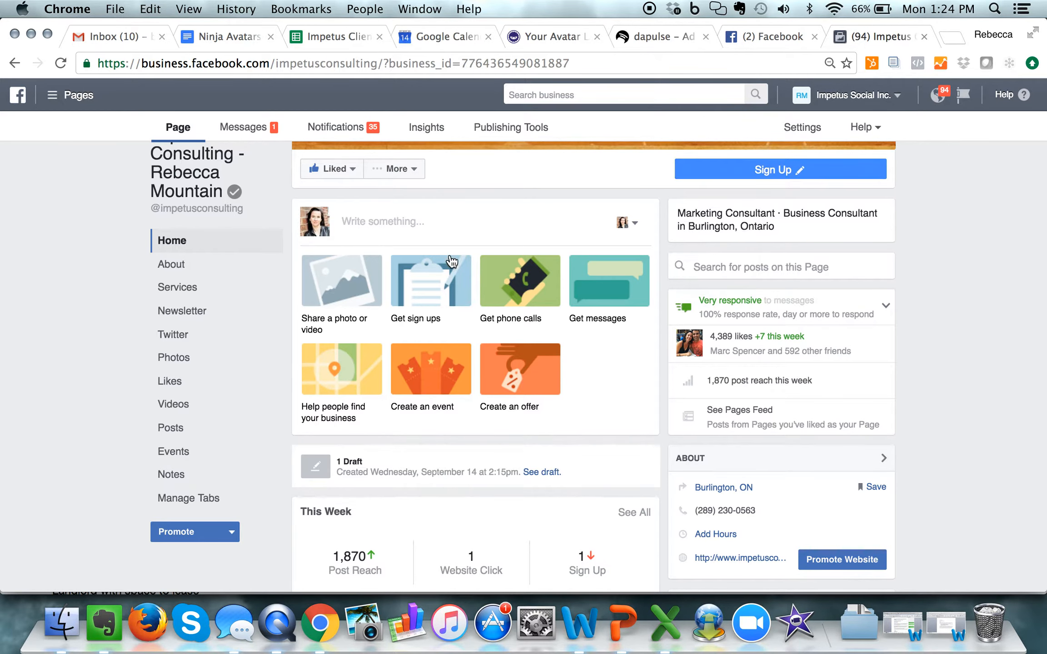
# Draft a Get sign ups post with 1thankful.jpg as its image and a line of random filler characters as its text
pyautogui.click(425, 293)
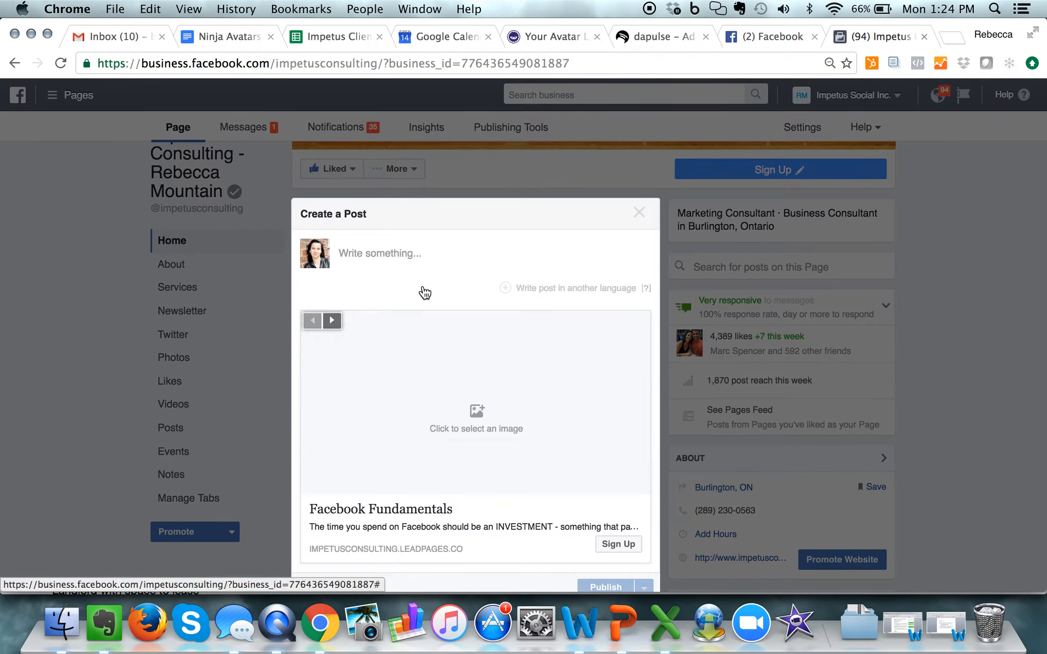
pyautogui.scroll(-2, 557, 432)
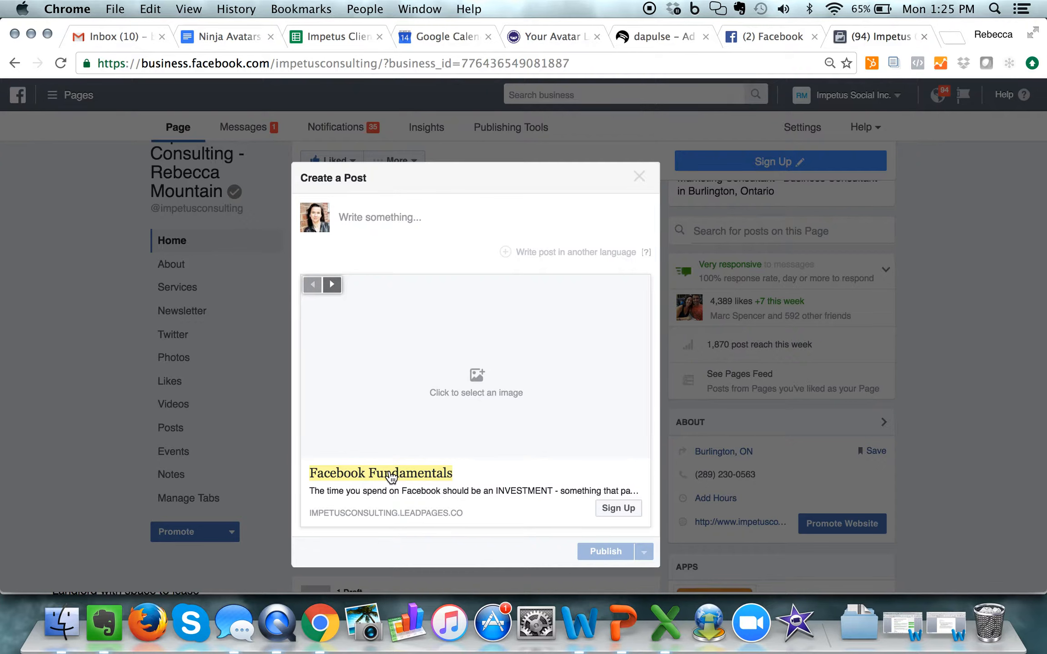
pyautogui.click(482, 377)
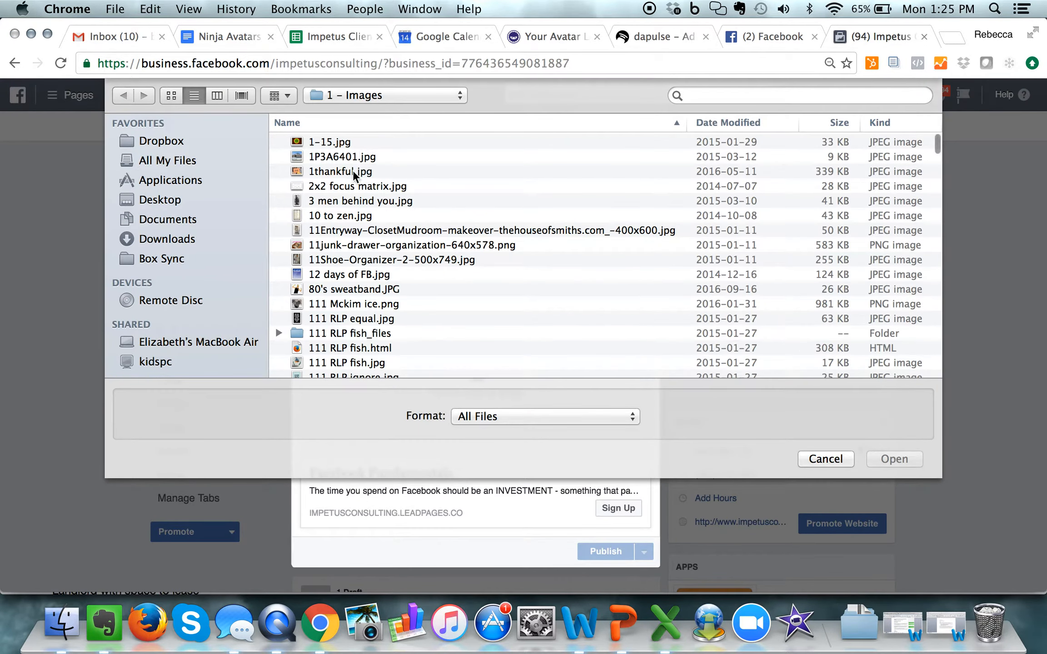
pyautogui.doubleClick(354, 171)
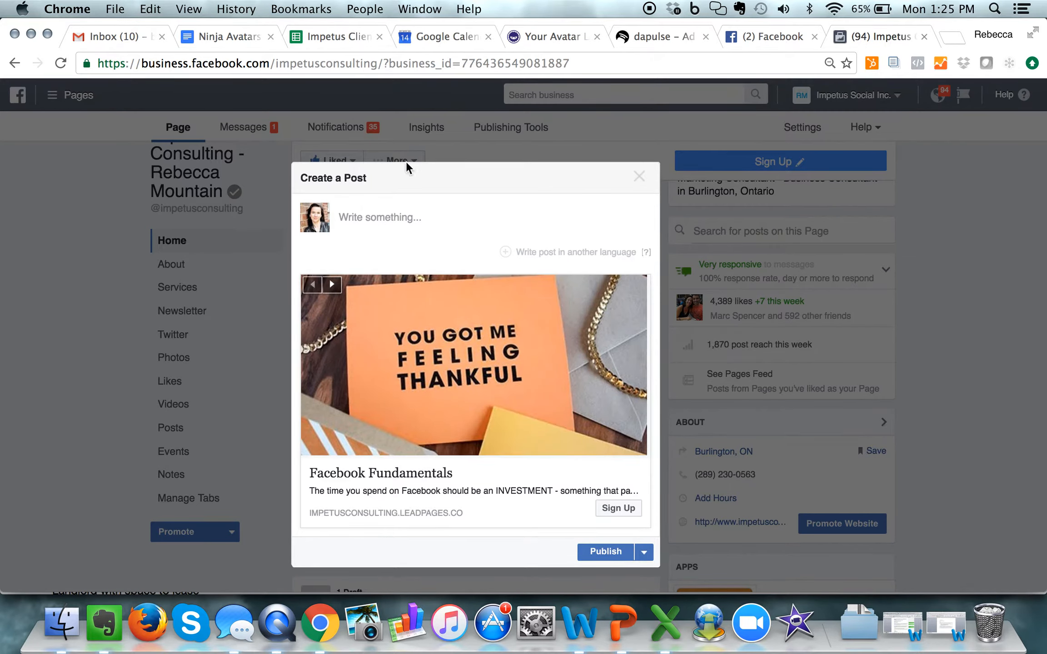
pyautogui.click(395, 206)
pyautogui.write(':SL:LSKJ;lakf;laksjdf;lajksd;lfjasdl;kfj;ajdflasd;as')
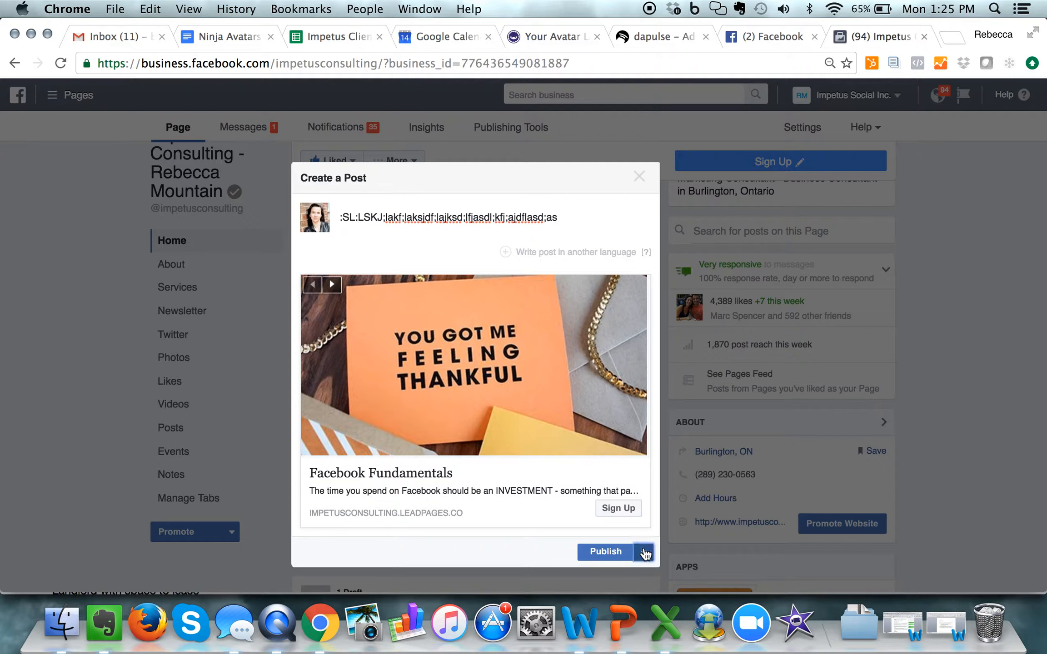
# Check the alternatives to immediate publishing for the sign-up post and discard the draft
pyautogui.click(642, 548)
pyautogui.scroll(-3, 643, 549)
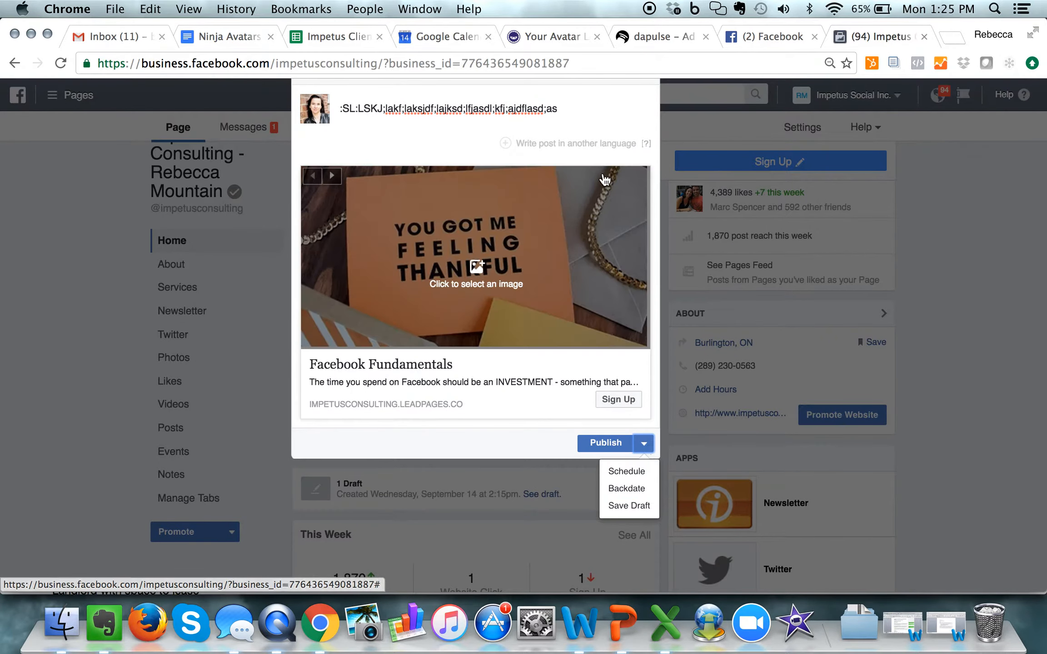
pyautogui.scroll(3, 611, 133)
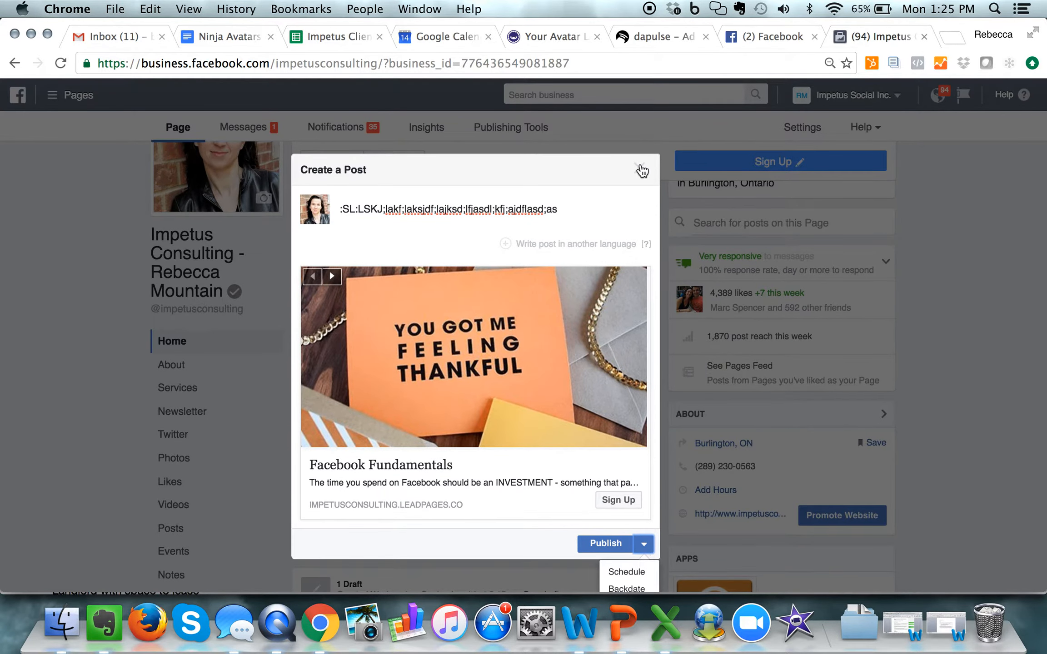
pyautogui.click(641, 170)
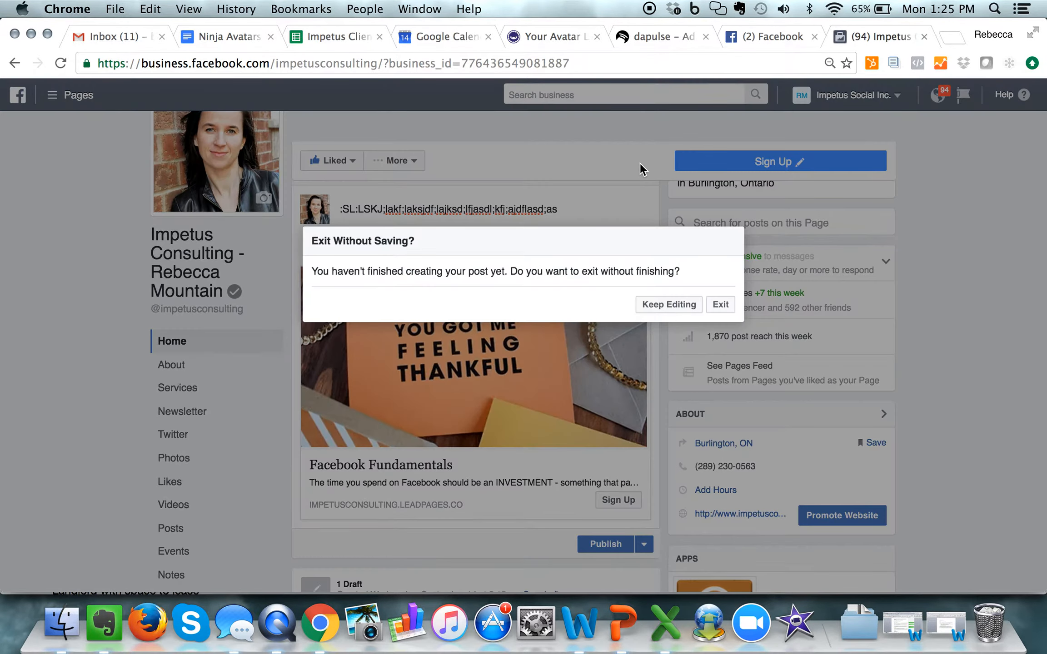
pyautogui.click(720, 304)
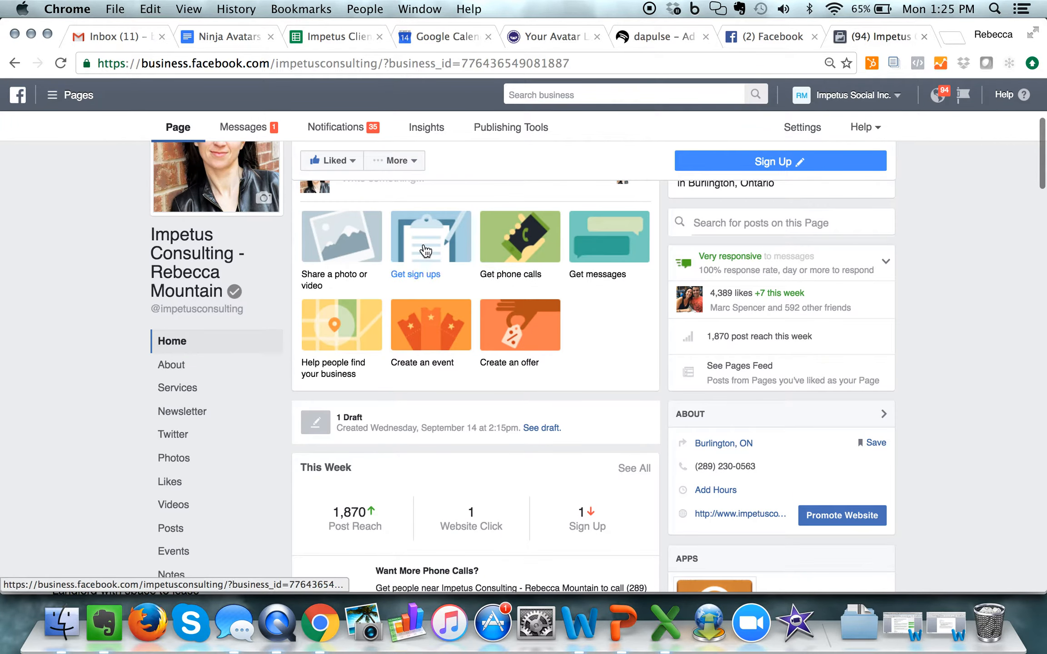
# Draft a Get phone calls post reading "Say something here" with the image 10 to zen.jpg, and exit without saving it
pyautogui.click(521, 255)
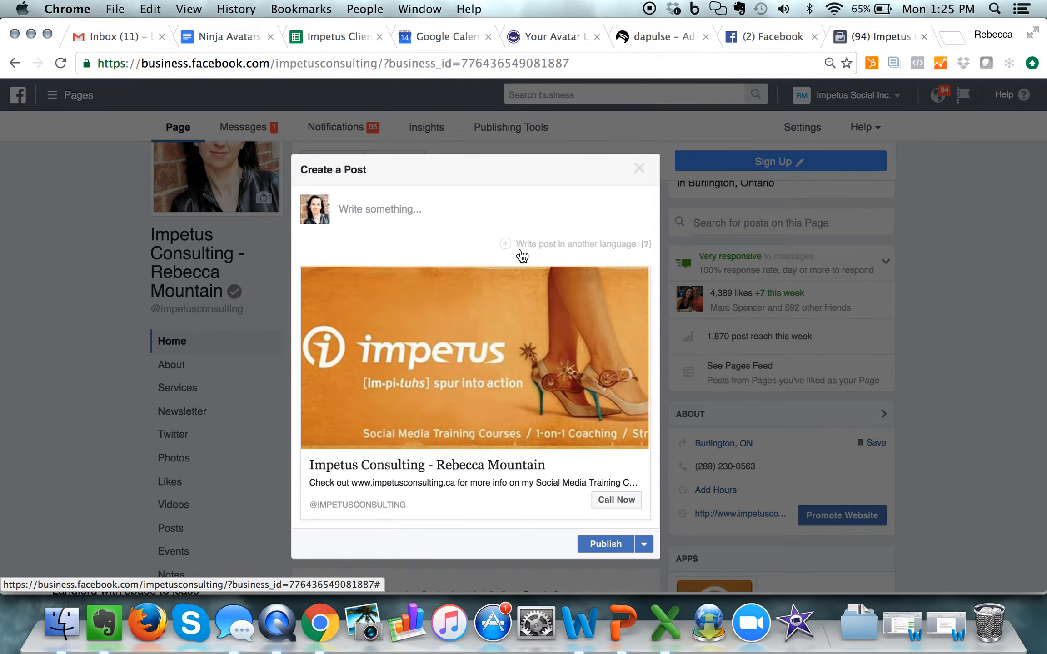
pyautogui.click(426, 213)
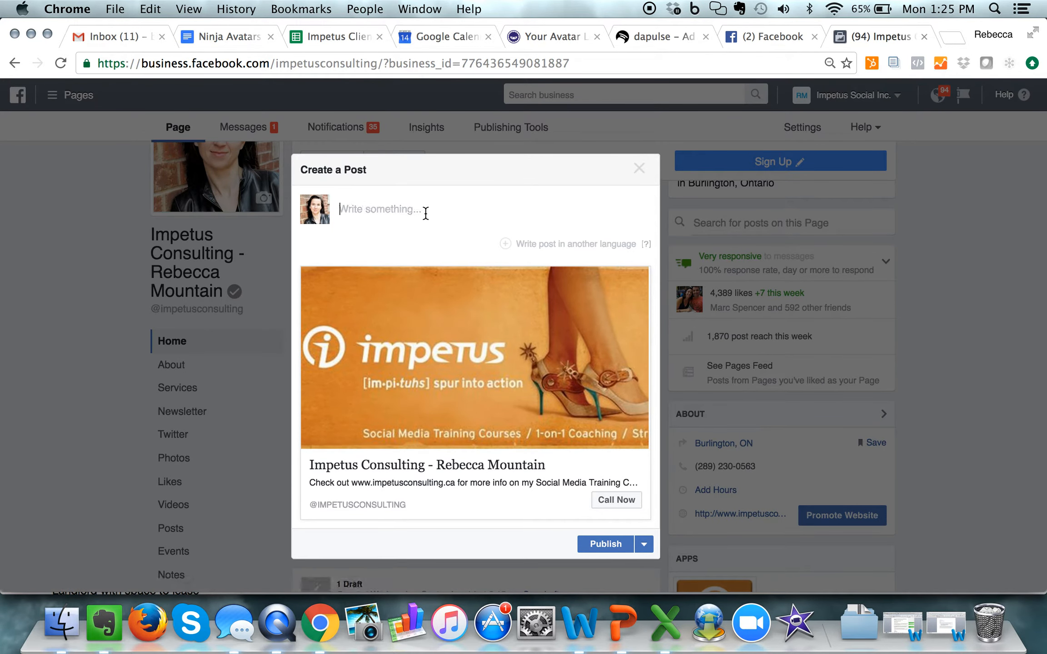
pyautogui.write('Say something here')
pyautogui.click(476, 368)
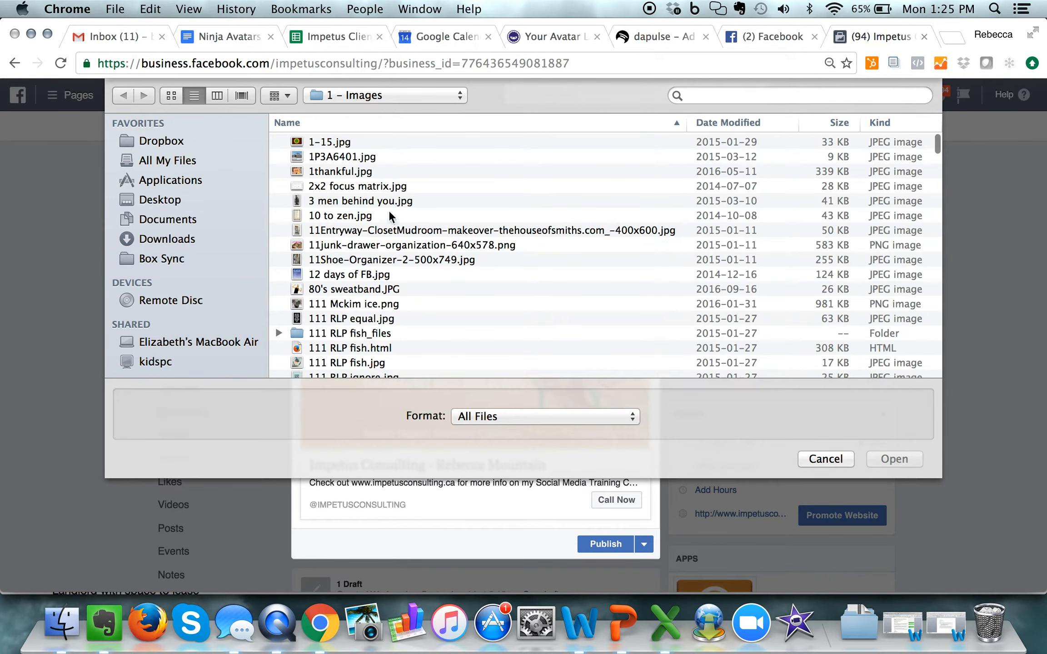
pyautogui.doubleClick(375, 215)
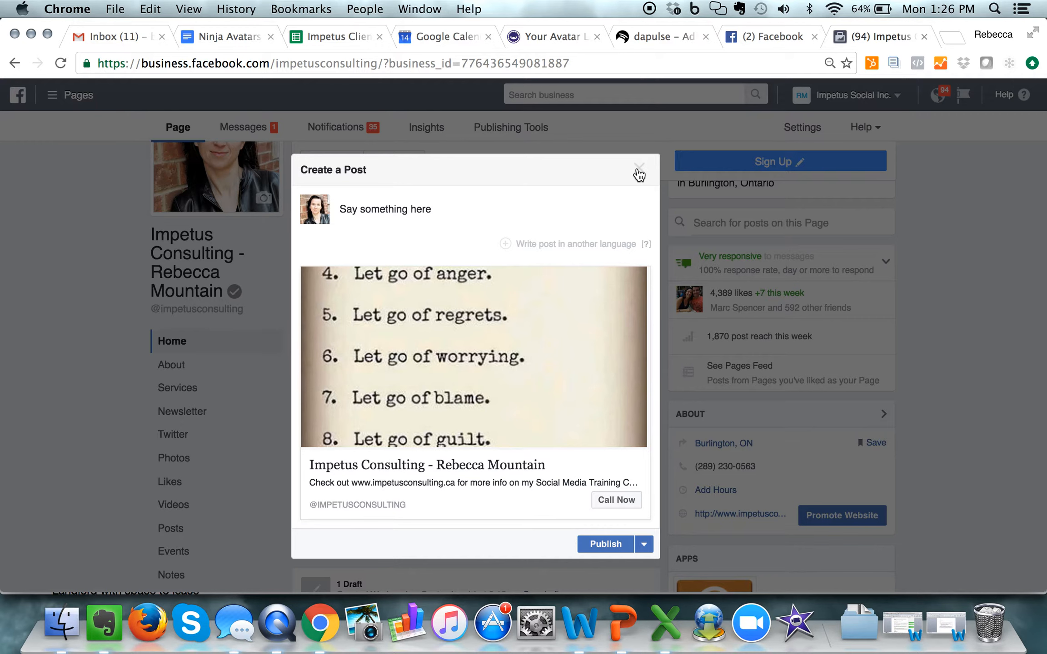
pyautogui.click(639, 173)
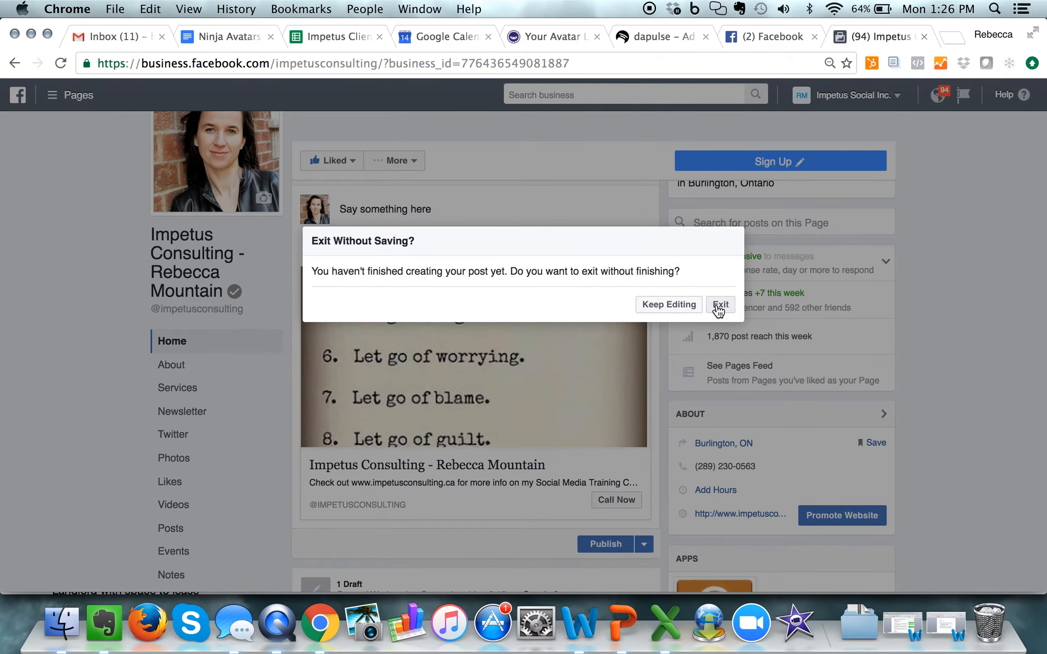
pyautogui.click(721, 305)
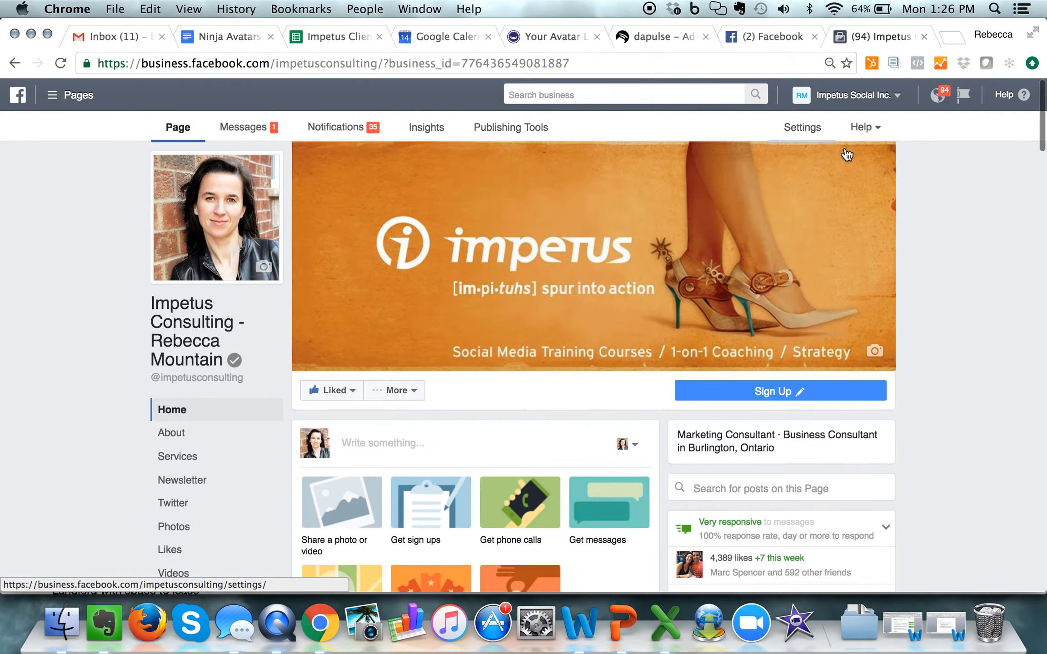
# Draft a Get messages post reading "Give me a reason to send you a message." and exit without saving it
pyautogui.scroll(-4, 938, 287)
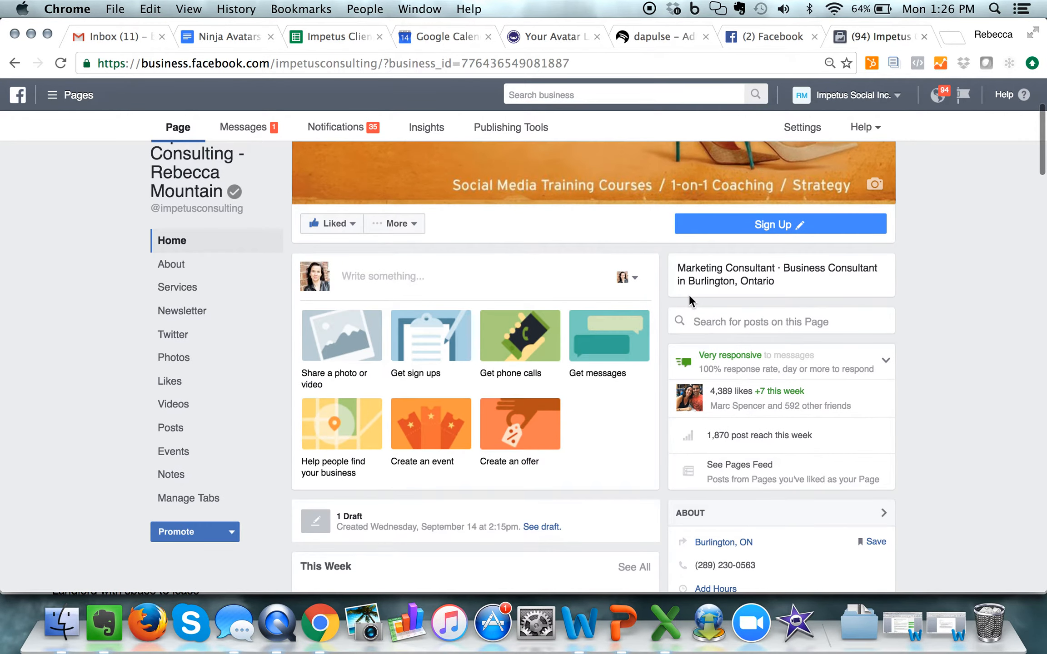
pyautogui.click(596, 341)
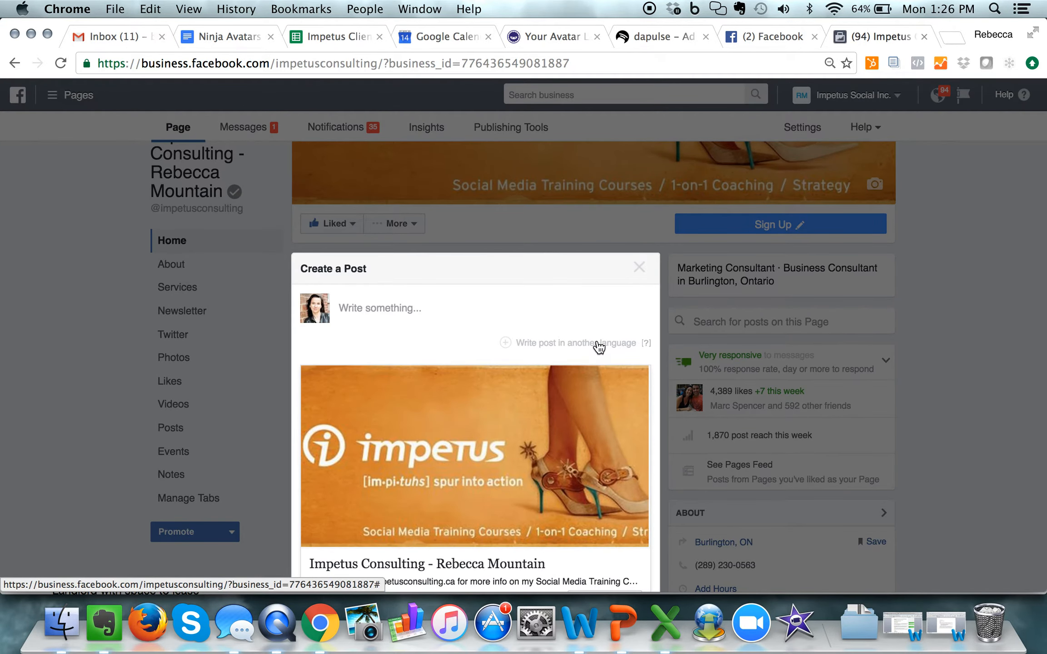
pyautogui.scroll(-3, 599, 348)
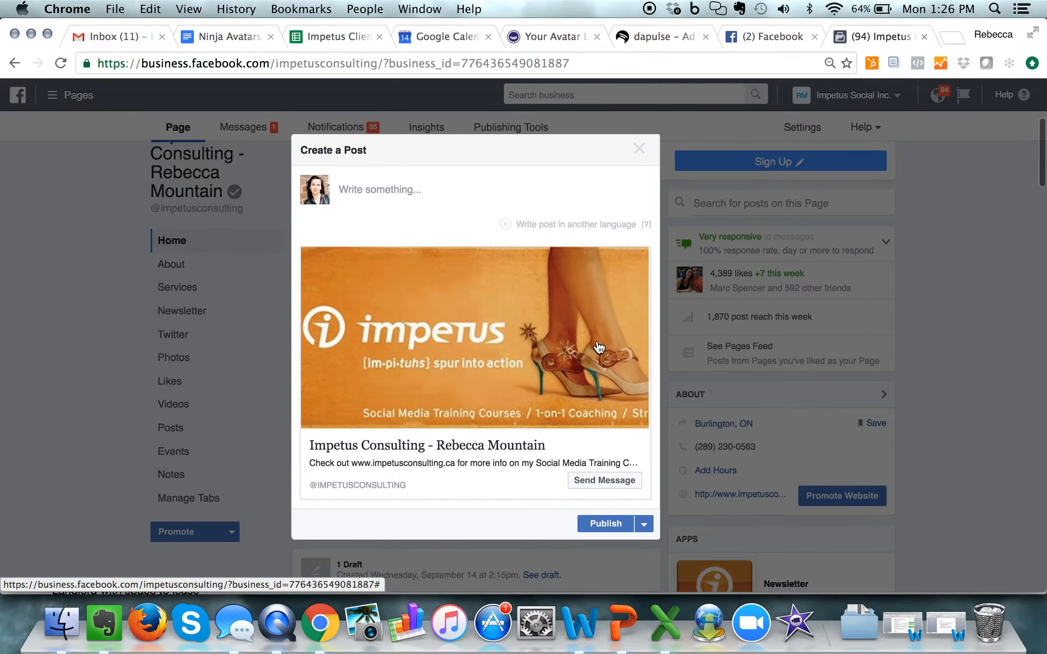
pyautogui.click(434, 179)
pyautogui.write('Give me a reason')
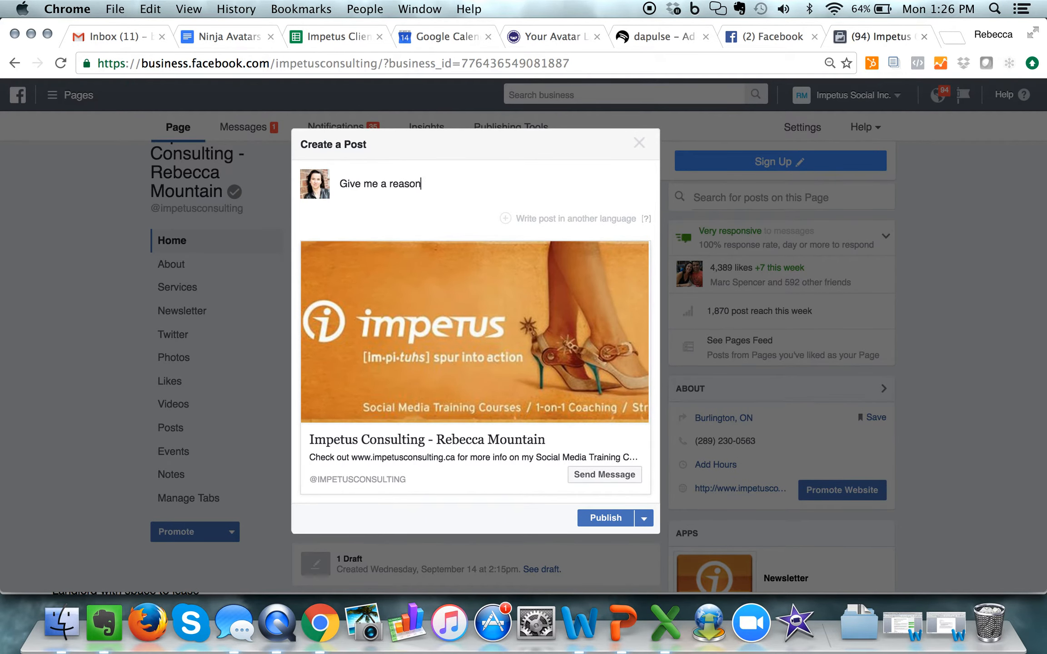
pyautogui.write(' to sned you a message.')
pyautogui.press('BackSpace')
pyautogui.press('BackSpace')
pyautogui.write('en')
pyautogui.press('Right')
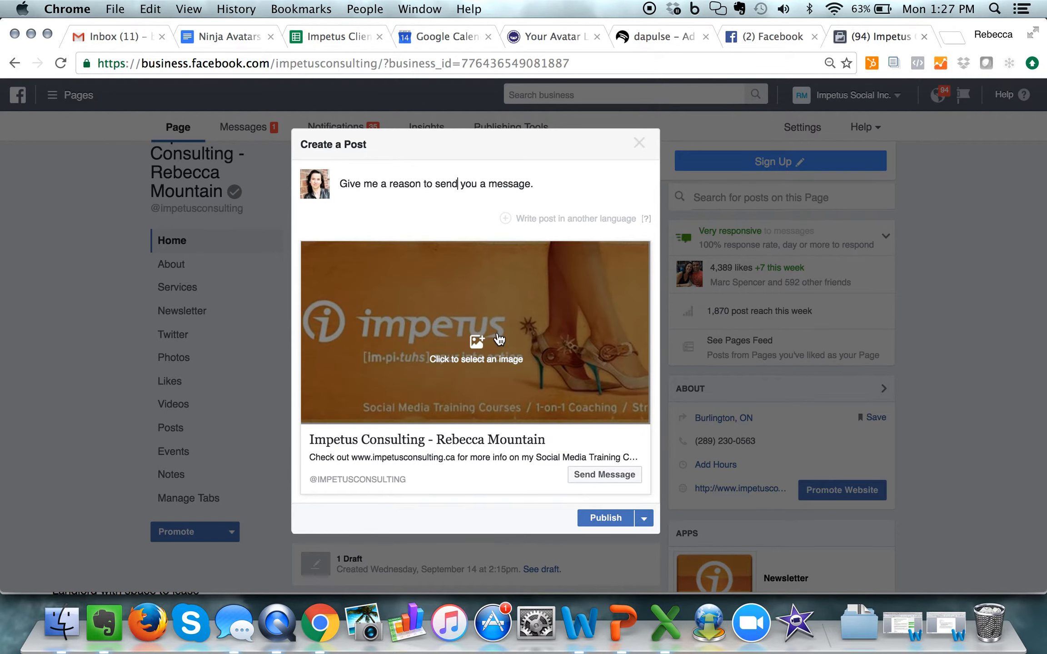
pyautogui.click(569, 182)
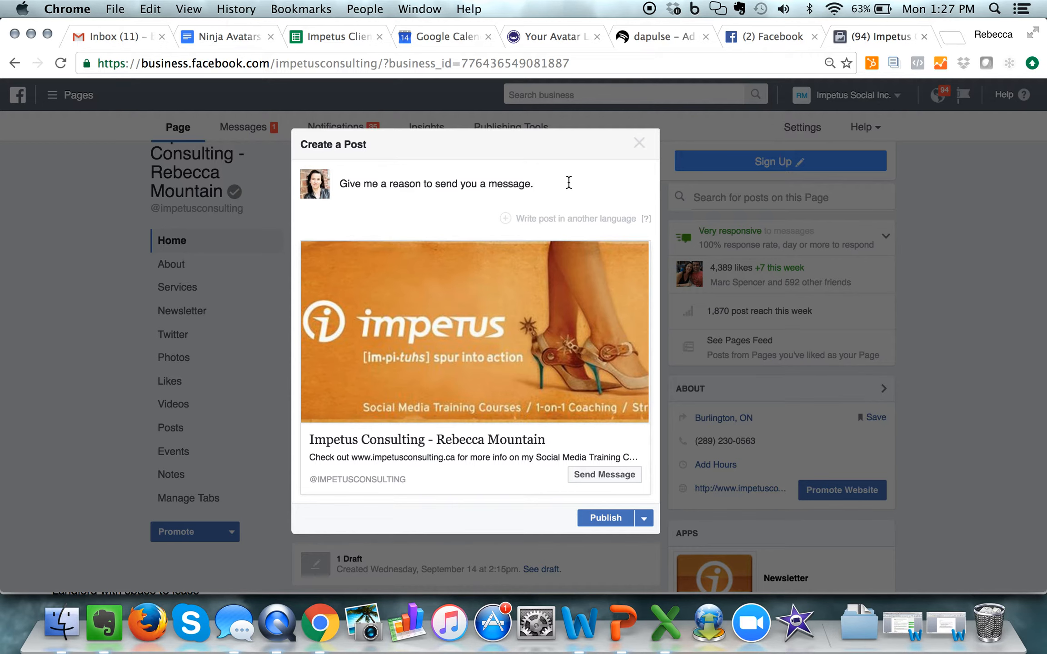
pyautogui.click(639, 143)
pyautogui.click(719, 305)
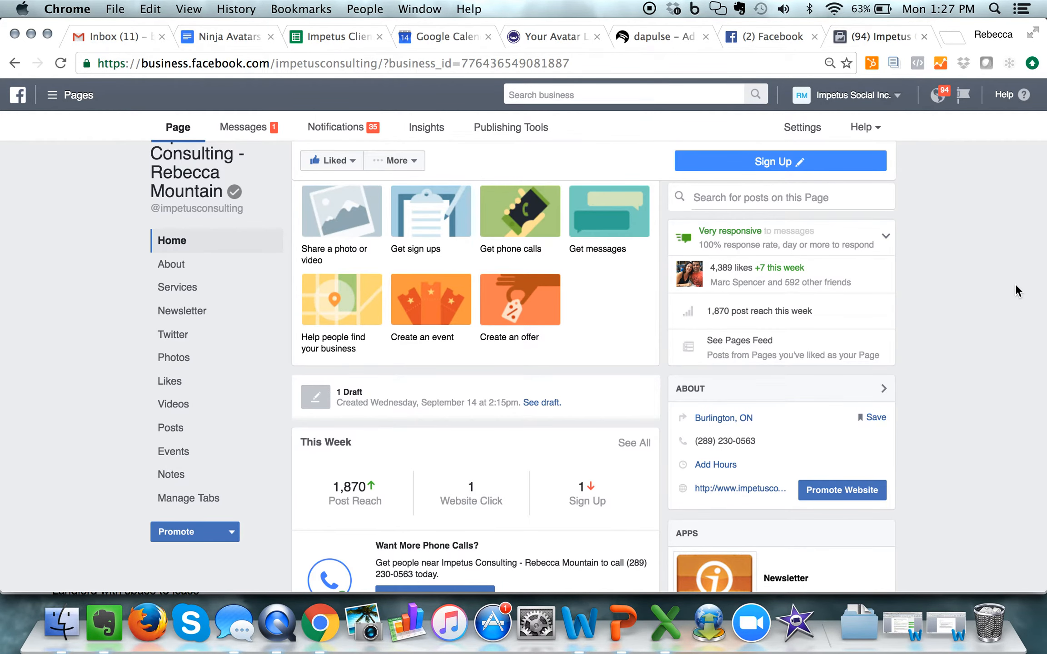
# Draft a Help people find your business post reading "Discount at the coffee cafe Open house" and exit without saving it
pyautogui.click(335, 303)
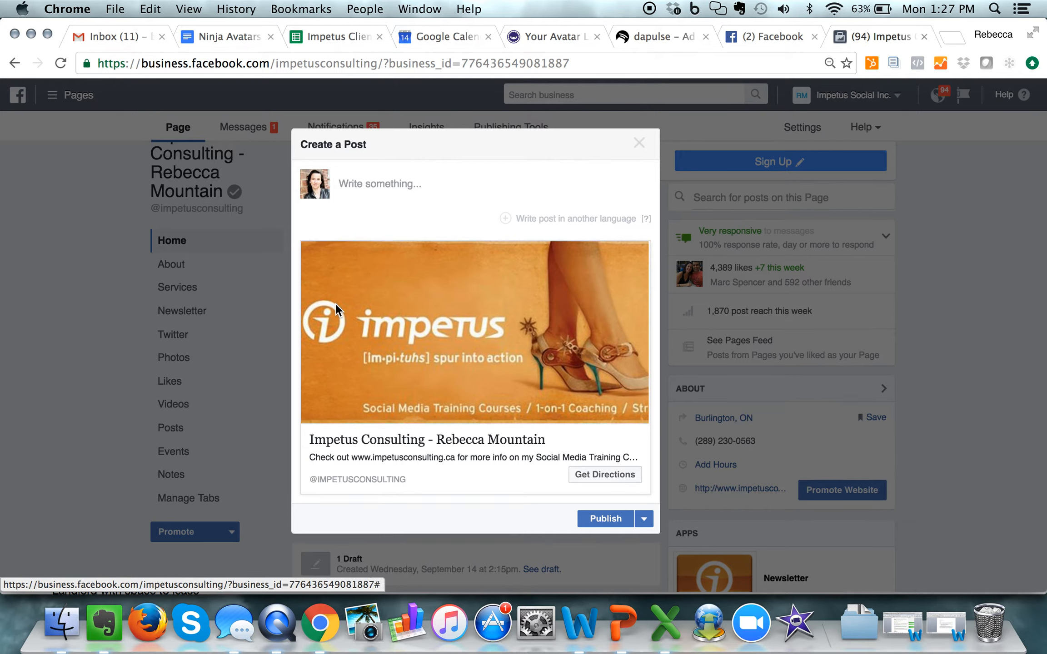
pyautogui.click(364, 193)
pyautogui.write('C')
pyautogui.press('BackSpace')
pyautogui.write('Discount at ')
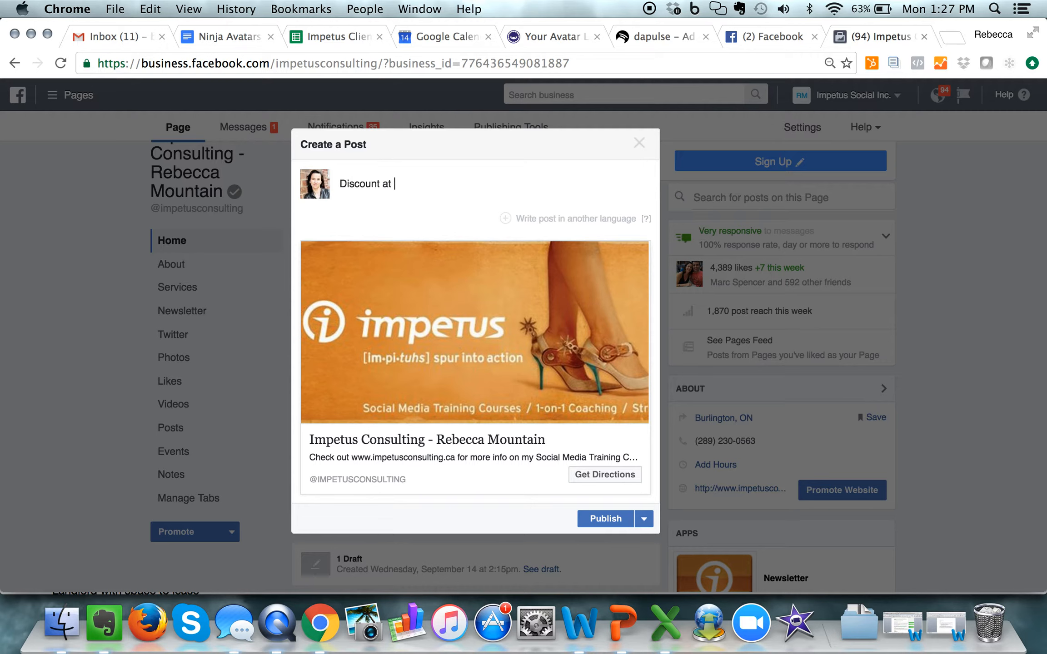
pyautogui.write('the coffee cafe Open house')
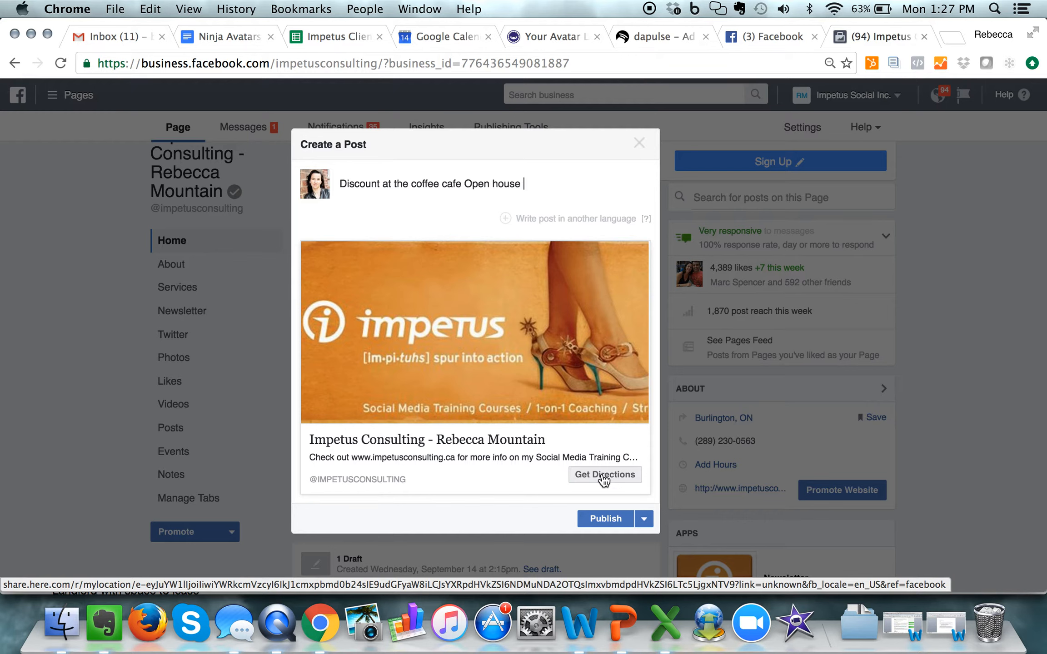
pyautogui.hotkey('alt', 'shift', 'Left')
pyautogui.hotkey('alt', 'shift', 'Left')
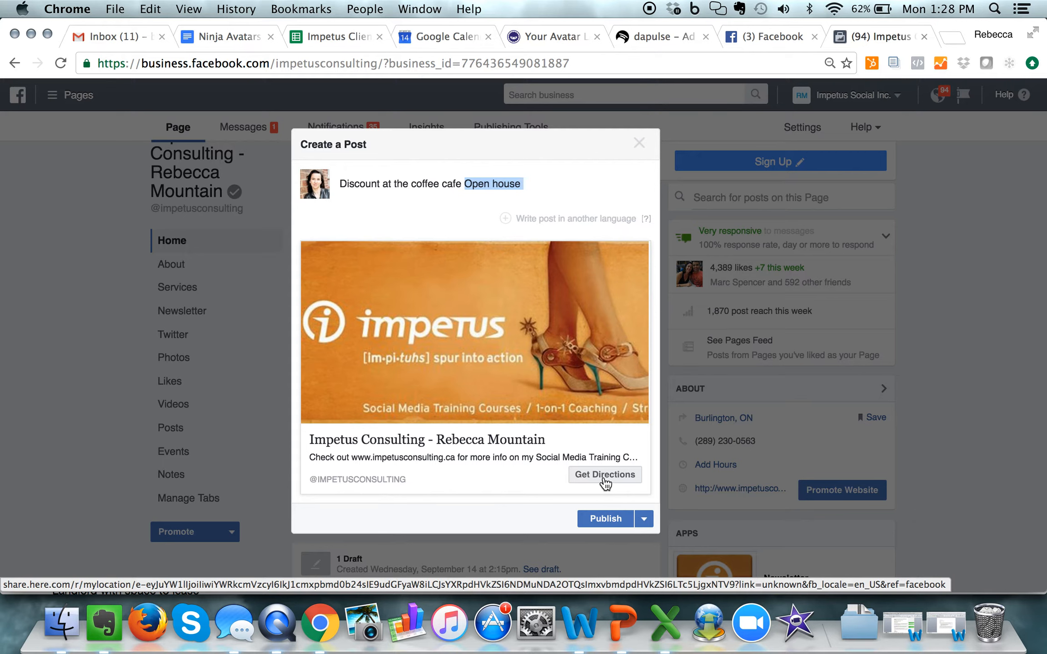
pyautogui.press('super+a')
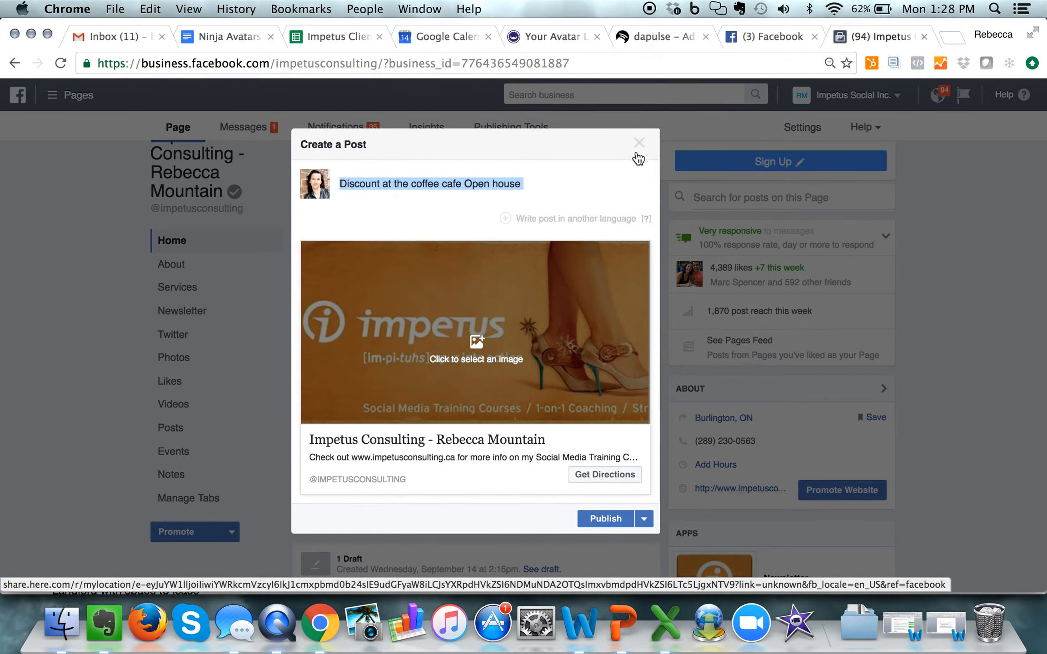
pyautogui.click(636, 137)
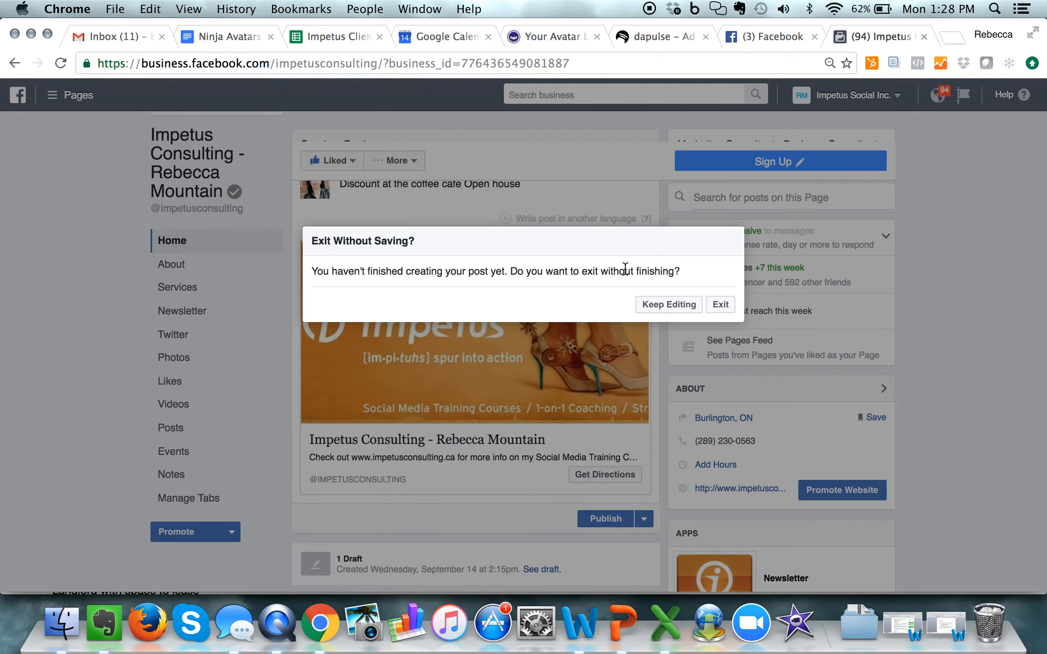
pyautogui.click(723, 307)
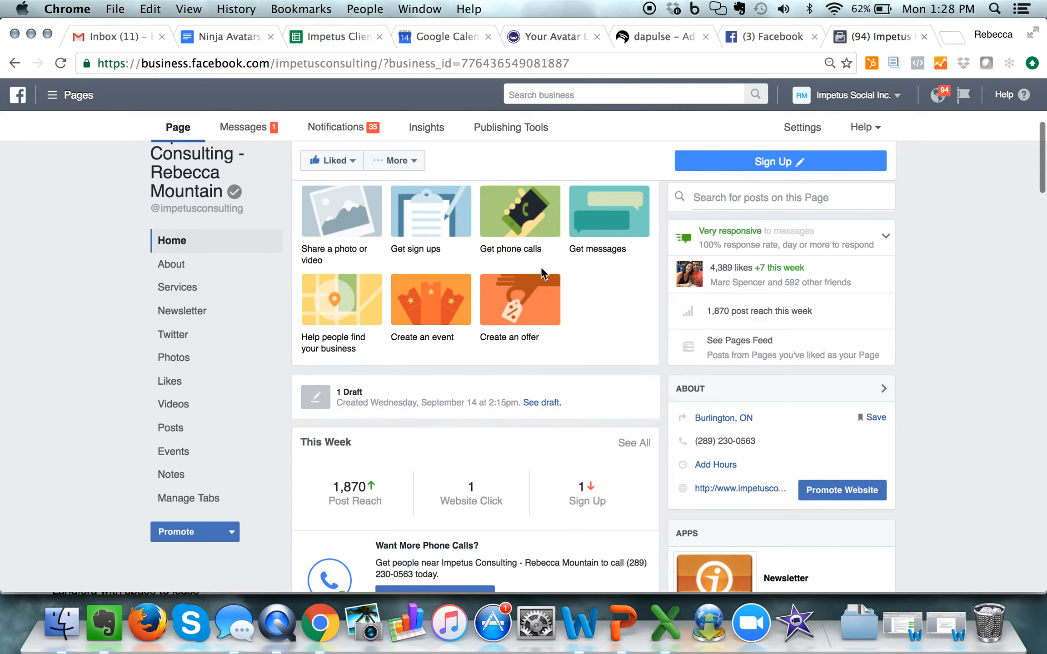
# Review the new event form from the photo and dates through to the ticket and co-host settings, and cancel the event
pyautogui.click(426, 302)
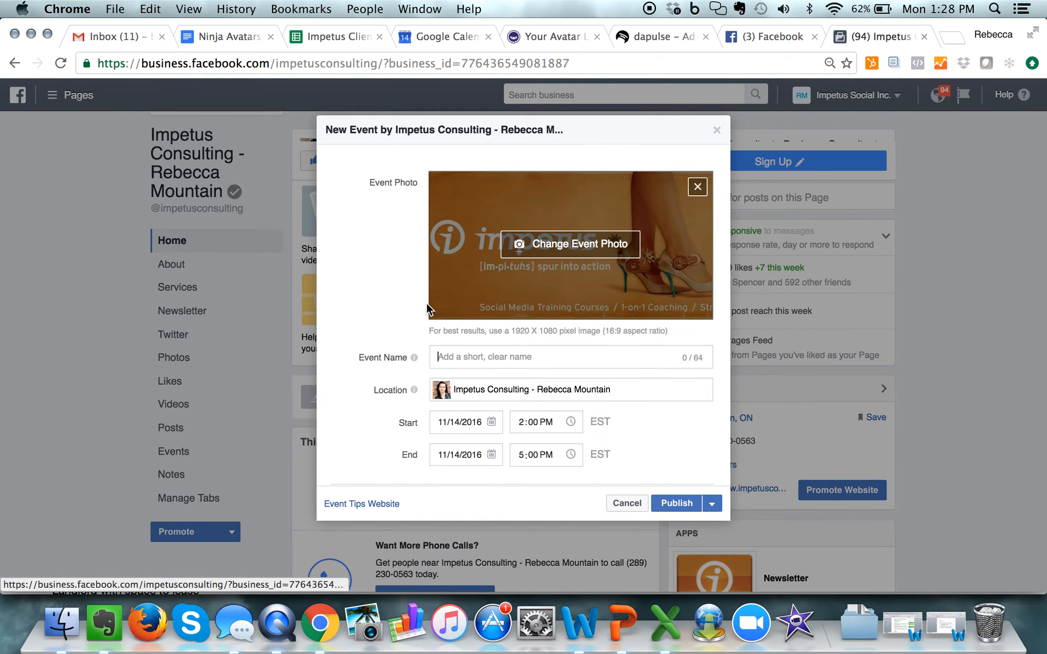
pyautogui.scroll(-5, 371, 260)
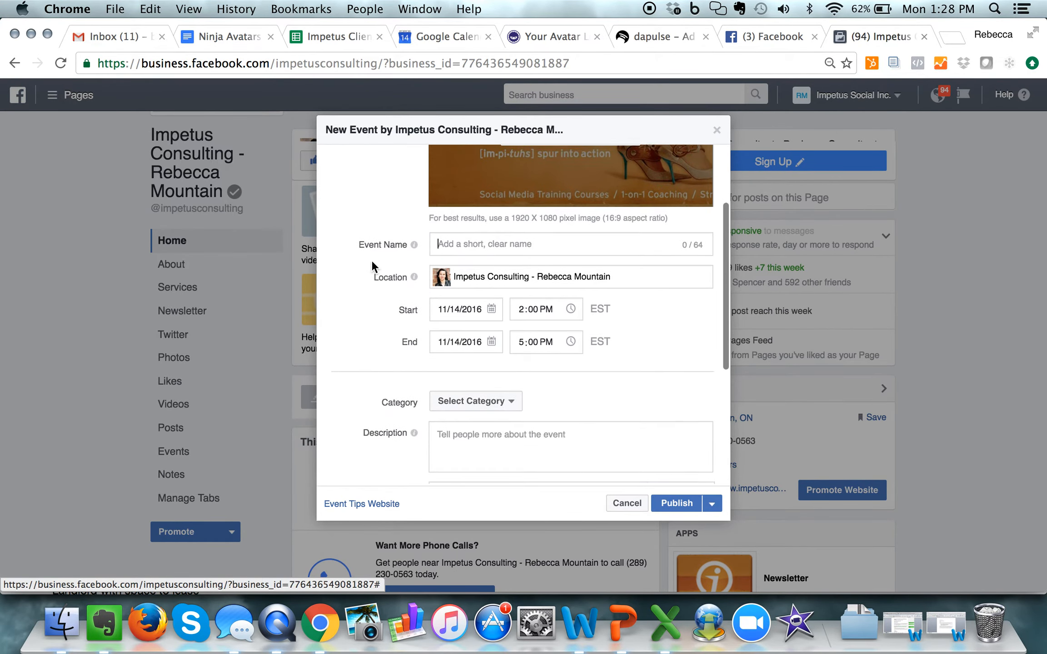
pyautogui.scroll(-4, 372, 260)
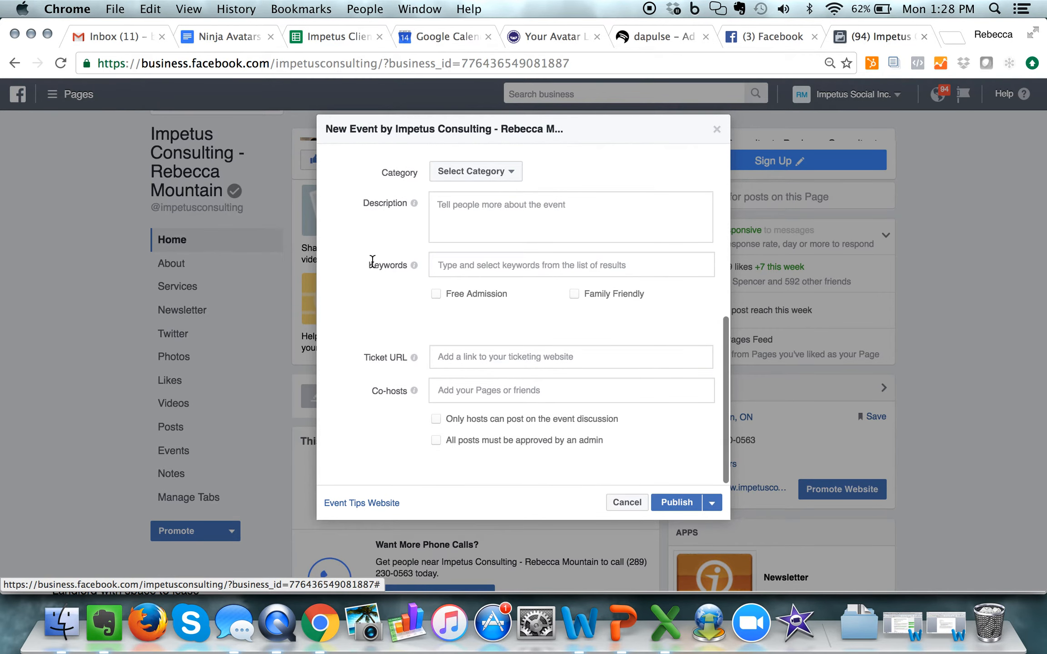
pyautogui.click(632, 505)
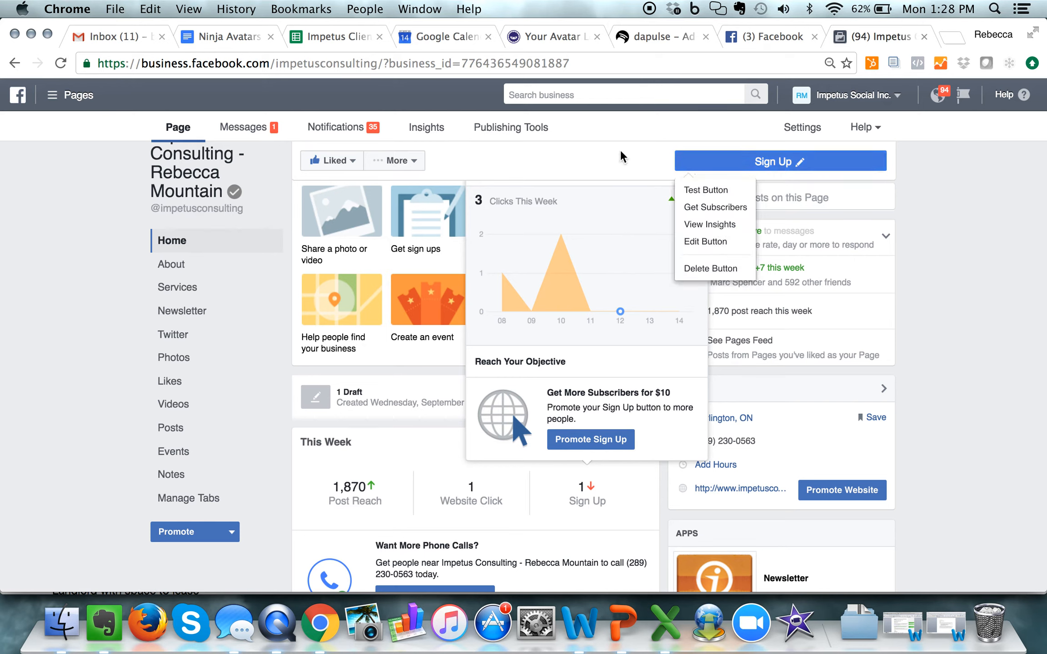
# Review the Create an Offer form, including the available offer types and the optional discount code and terms fields, and close it
pyautogui.click(521, 301)
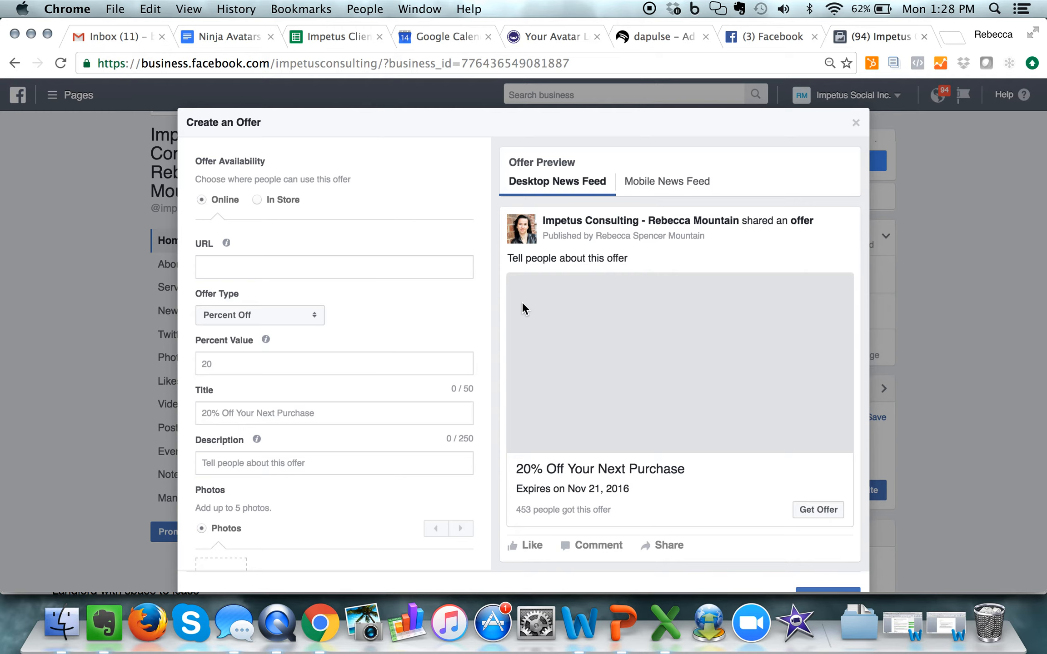
pyautogui.click(231, 267)
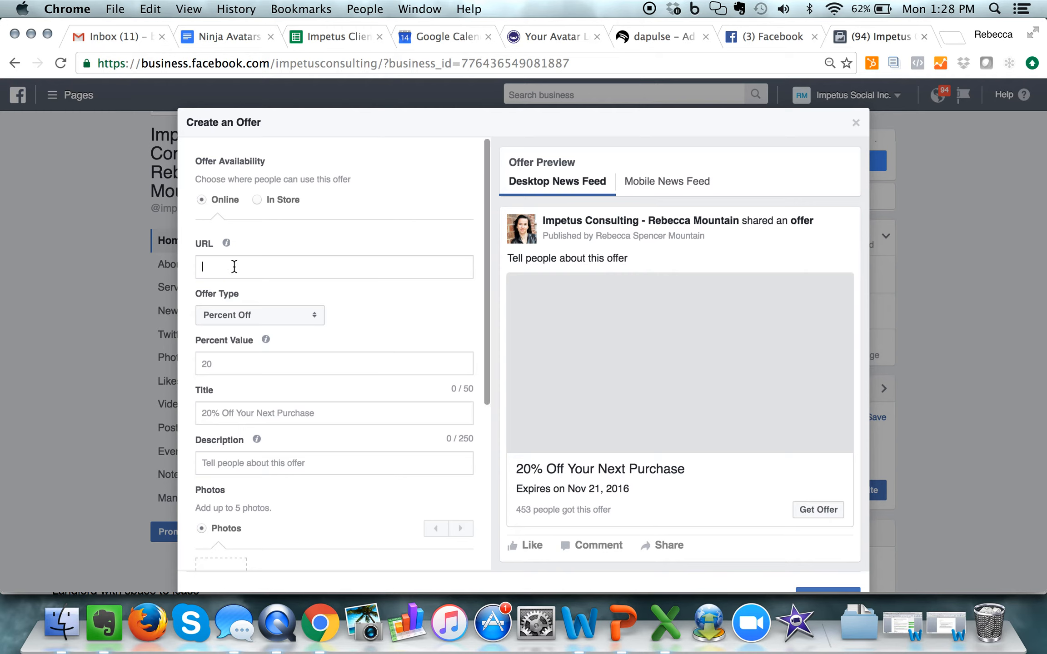
pyautogui.click(235, 315)
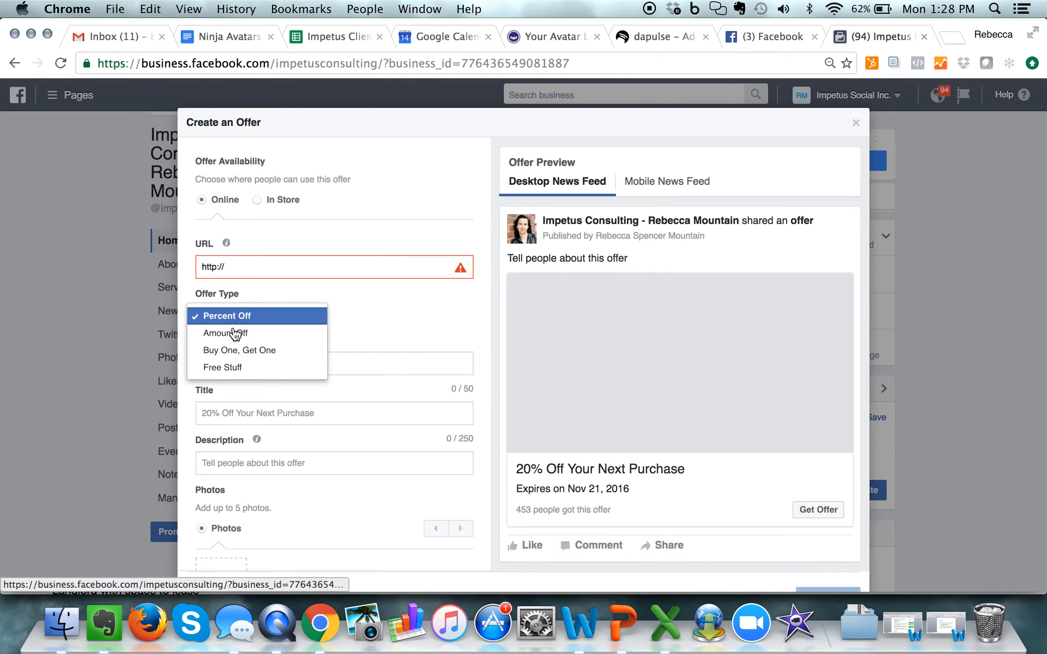
pyautogui.click(374, 340)
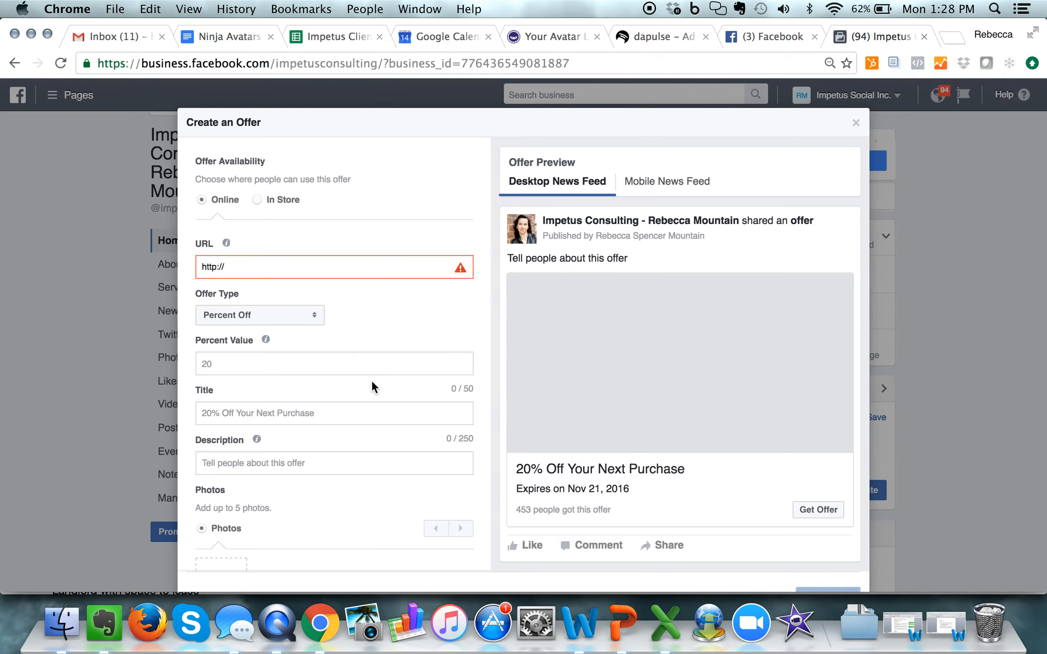
pyautogui.scroll(-3, 371, 385)
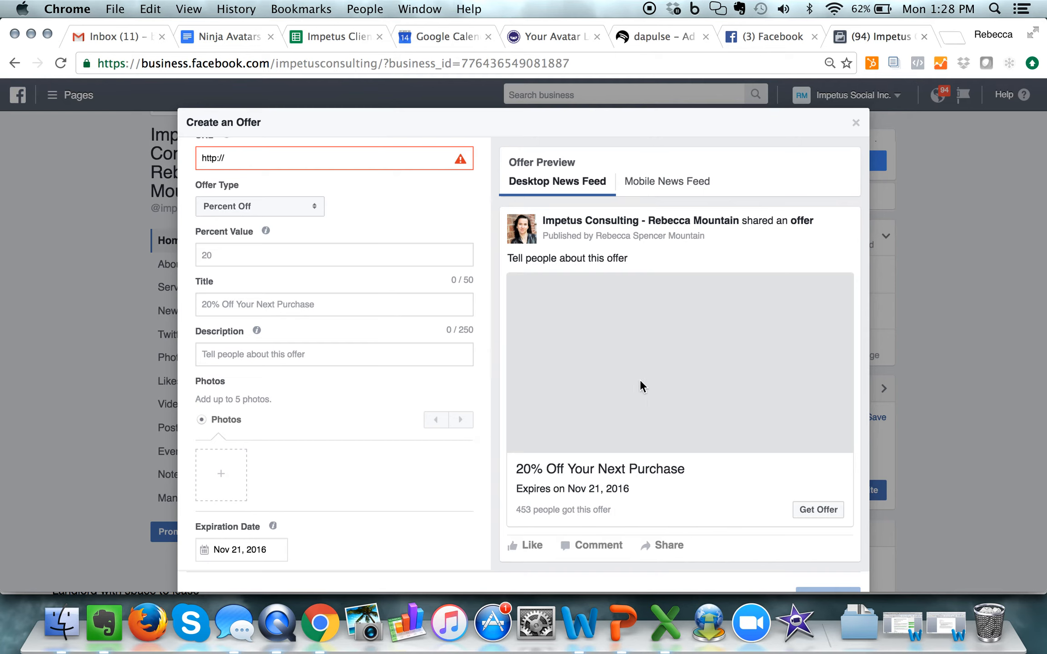
pyautogui.scroll(-4, 484, 348)
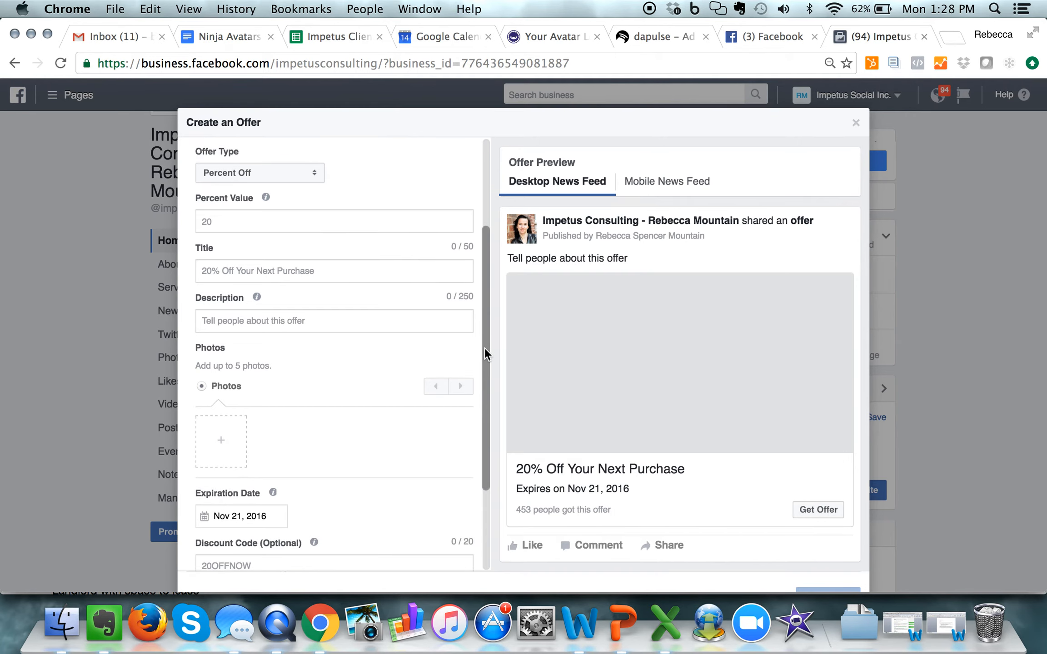
pyautogui.scroll(-2, 485, 348)
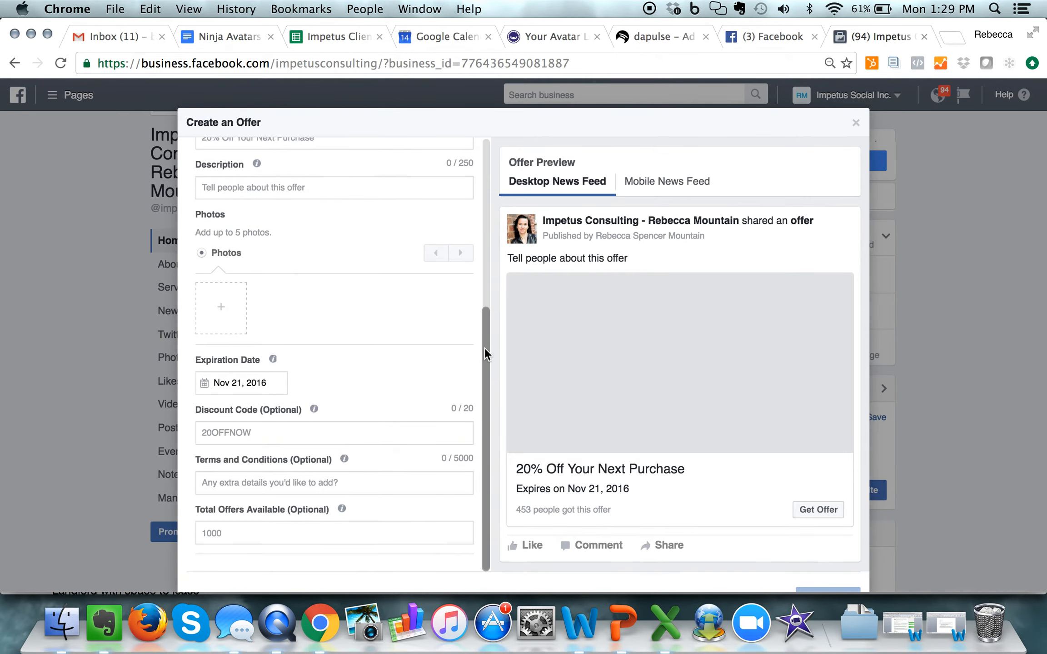
pyautogui.click(854, 121)
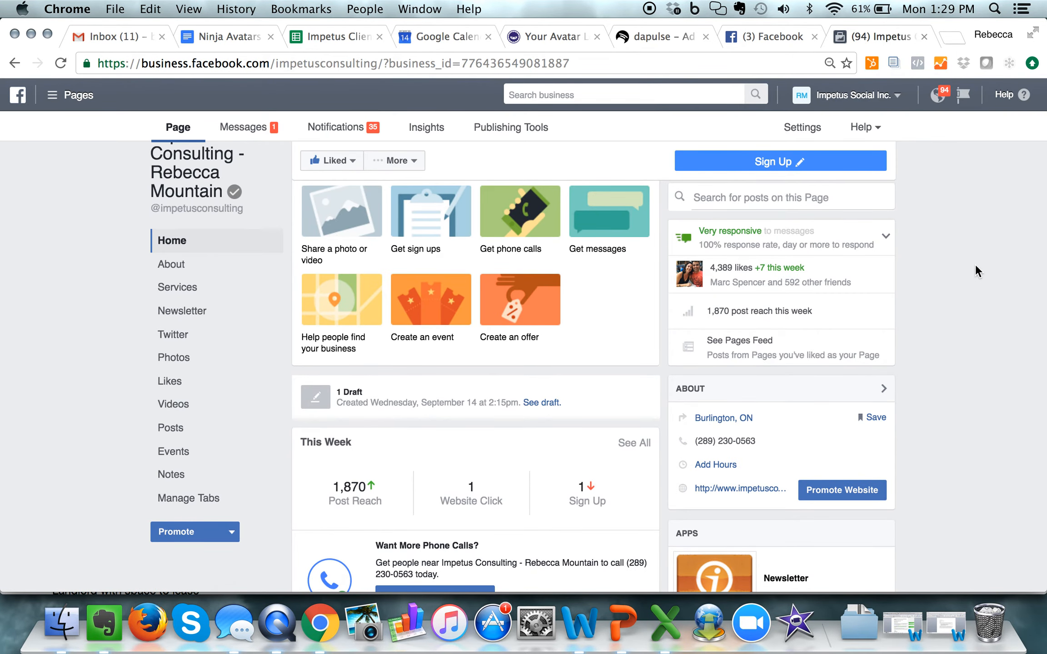
# View the standard post composer with its publishing options, and exit it without saving anything
pyautogui.scroll(3, 975, 264)
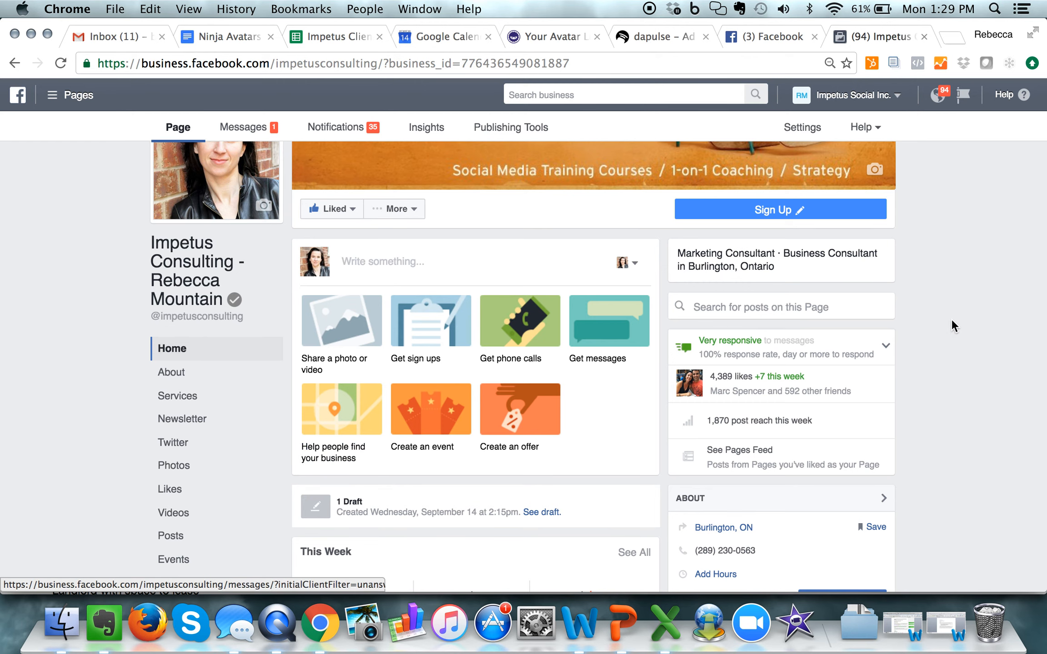
pyautogui.scroll(2, 955, 313)
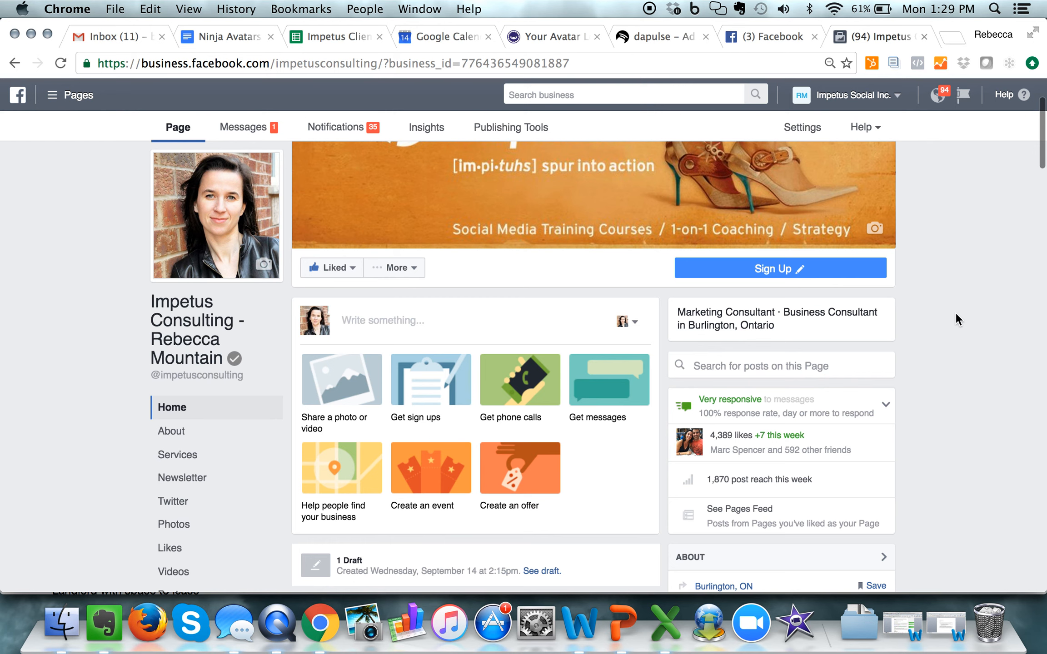
pyautogui.click(398, 321)
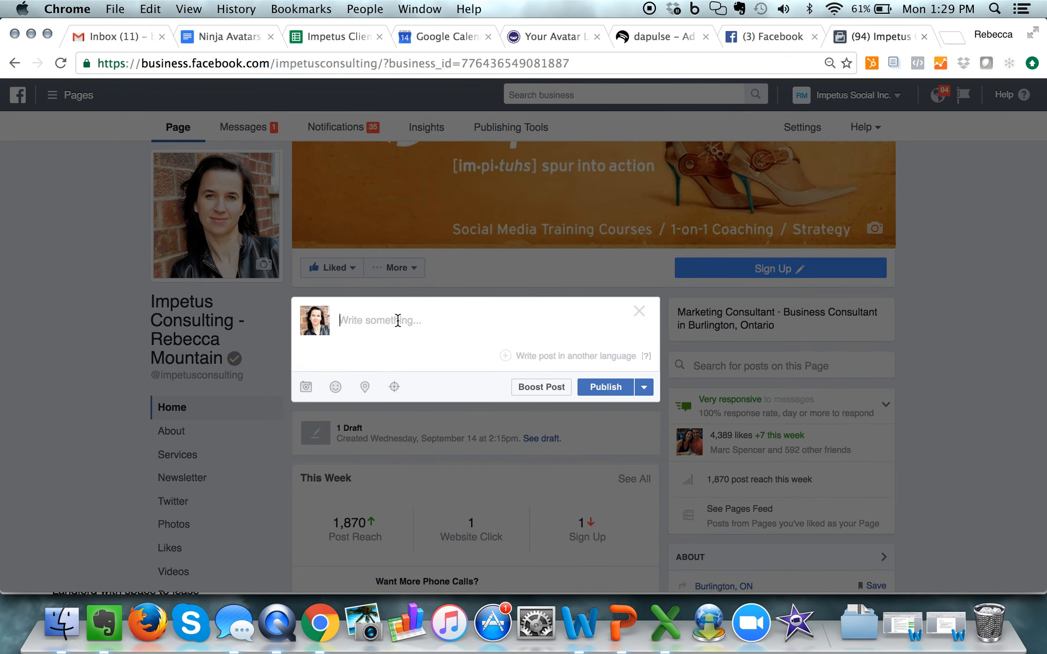
pyautogui.click(639, 312)
pyautogui.click(639, 313)
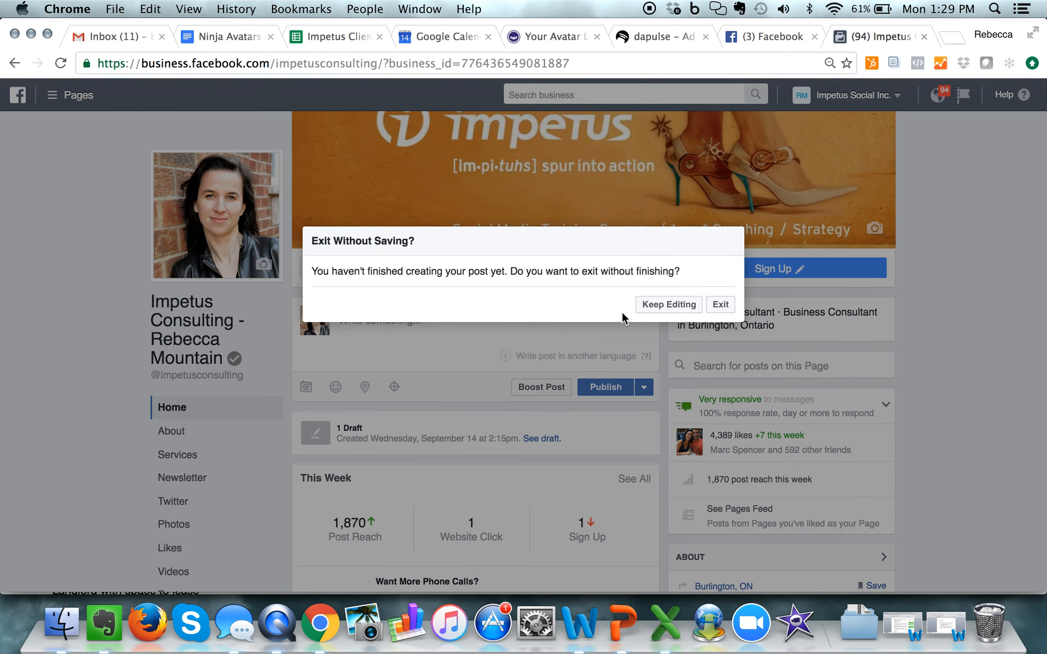
pyautogui.click(719, 304)
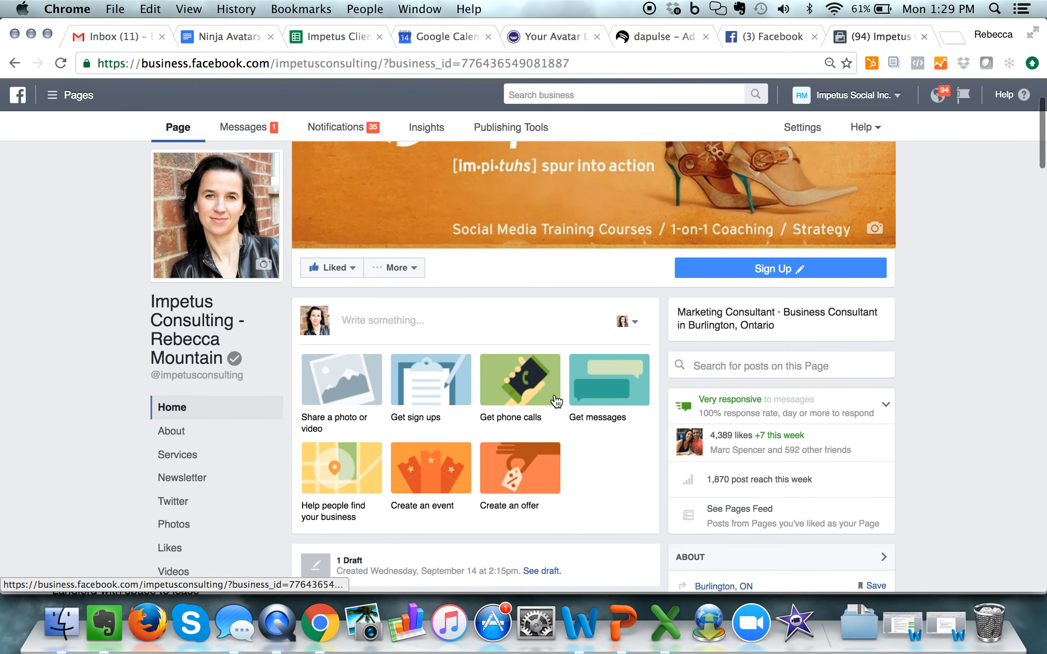